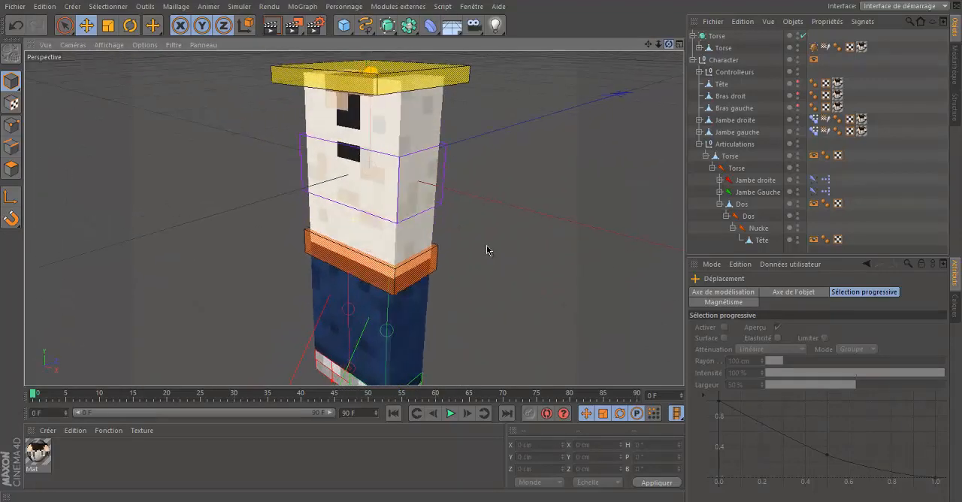
# Step: Make both arms, Bras droit and Bras gauche, visible in the viewport and clear the selection
pyautogui.keyDown('alt'); pyautogui.moveTo(355, 217); pyautogui.dragTo(353, 217); pyautogui.keyUp('alt')
pyautogui.click(798, 96)
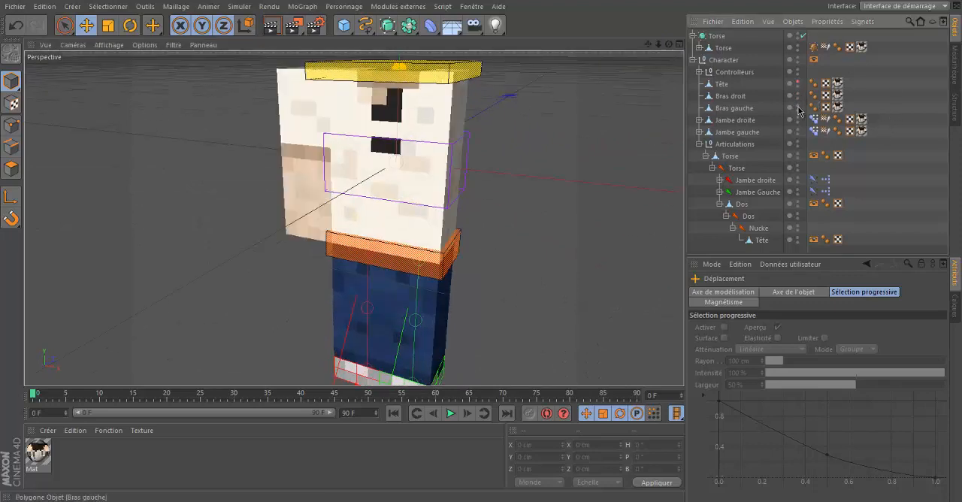
pyautogui.click(799, 107)
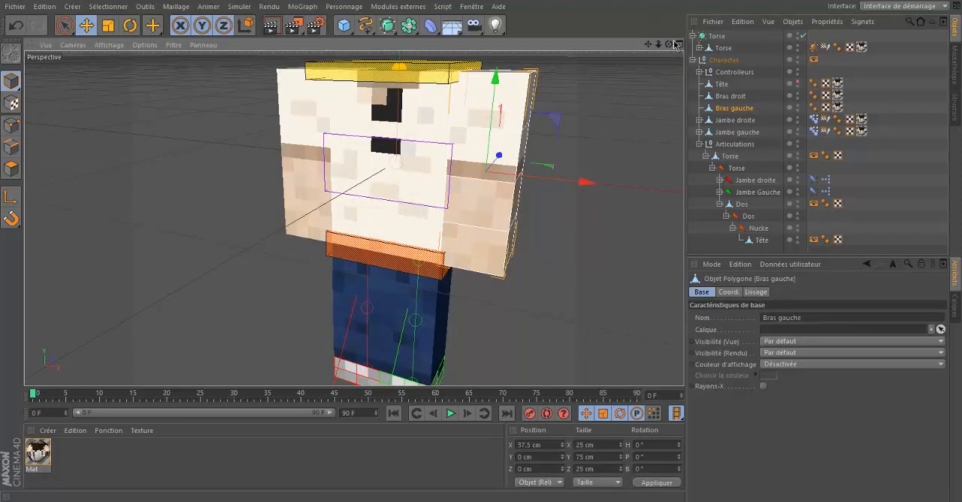
pyautogui.moveTo(669, 45); pyautogui.dragTo(483, 246)
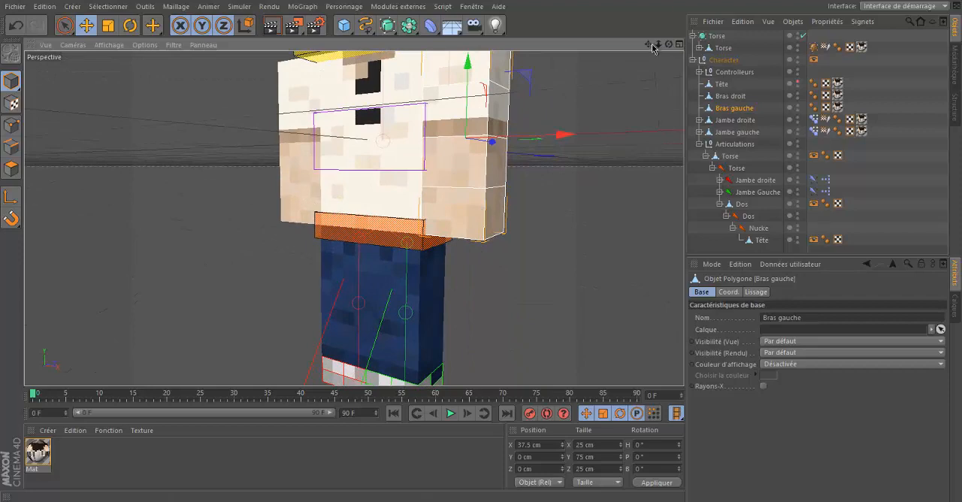
pyautogui.moveTo(648, 44); pyautogui.dragTo(485, 240)
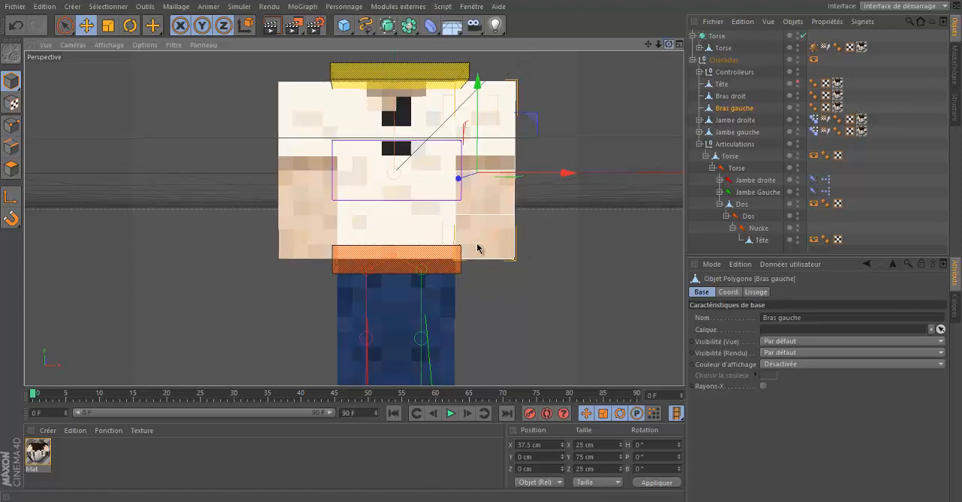
pyautogui.keyDown('alt'); pyautogui.moveTo(477, 247); pyautogui.dragTo(487, 252); pyautogui.keyUp('alt')
pyautogui.click(863, 93)
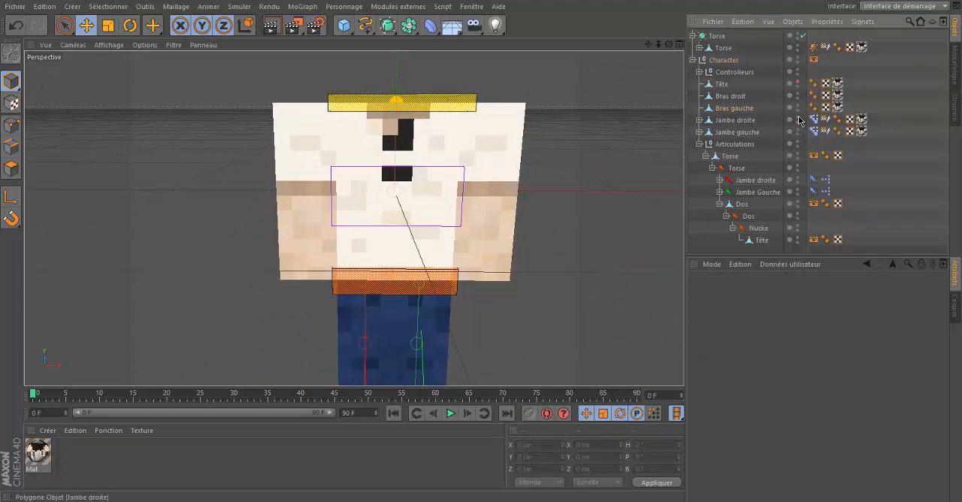
# Step: Hide both legs, Jambe droite and Jambe gauche, in the viewport and leave nothing selected
pyautogui.click(798, 119)
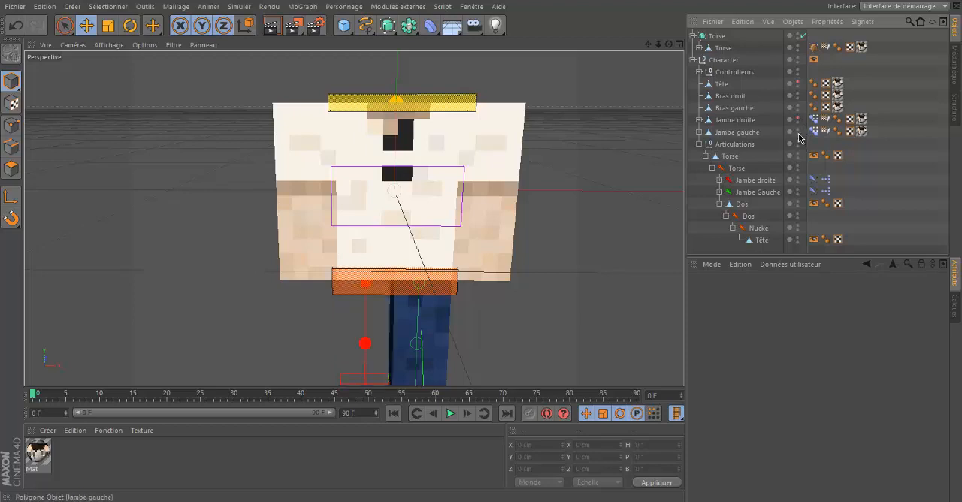
pyautogui.click(797, 132)
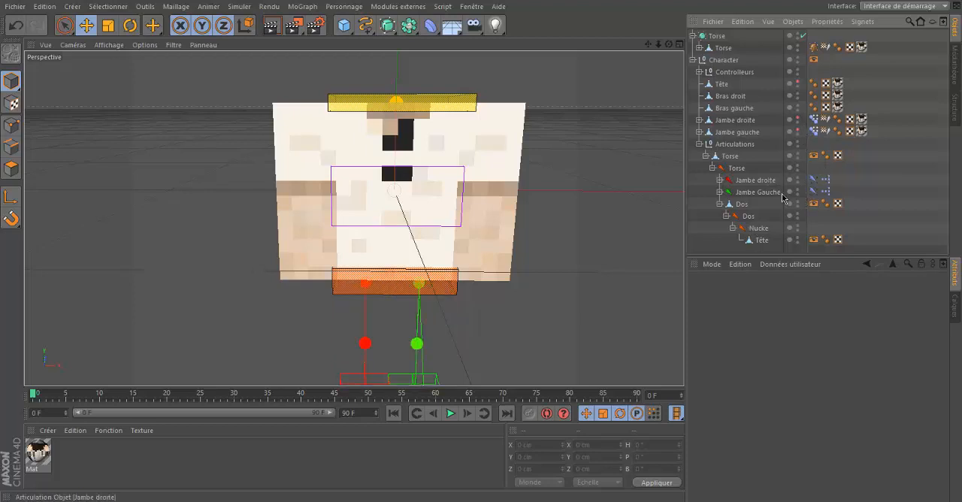
pyautogui.click(731, 156)
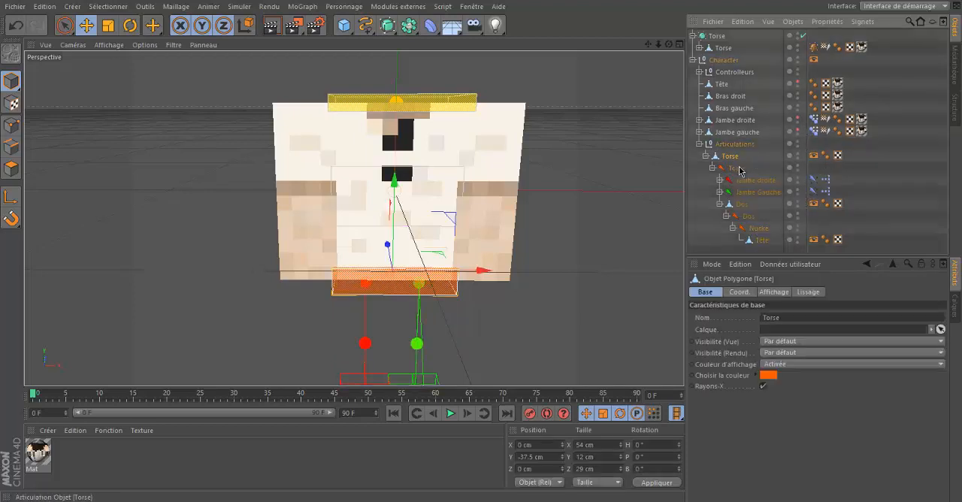
pyautogui.click(737, 172)
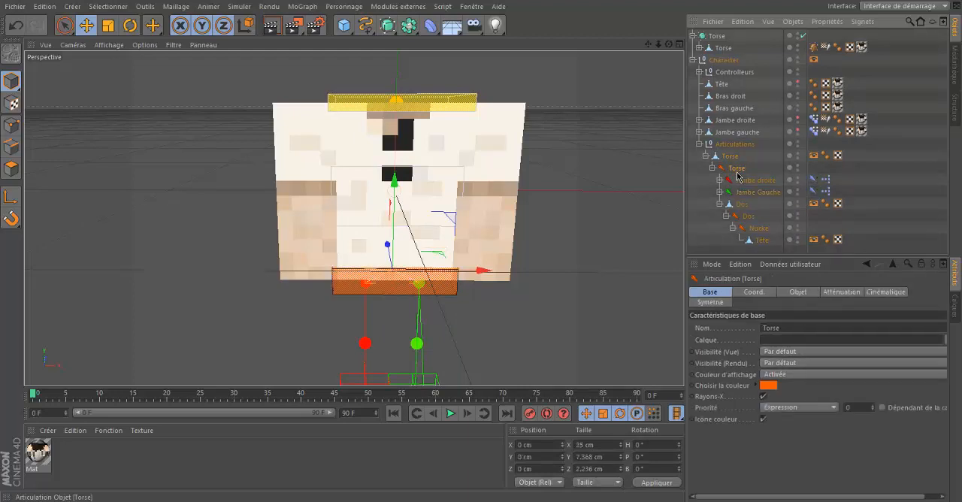
pyautogui.click(767, 181)
pyautogui.click(815, 145)
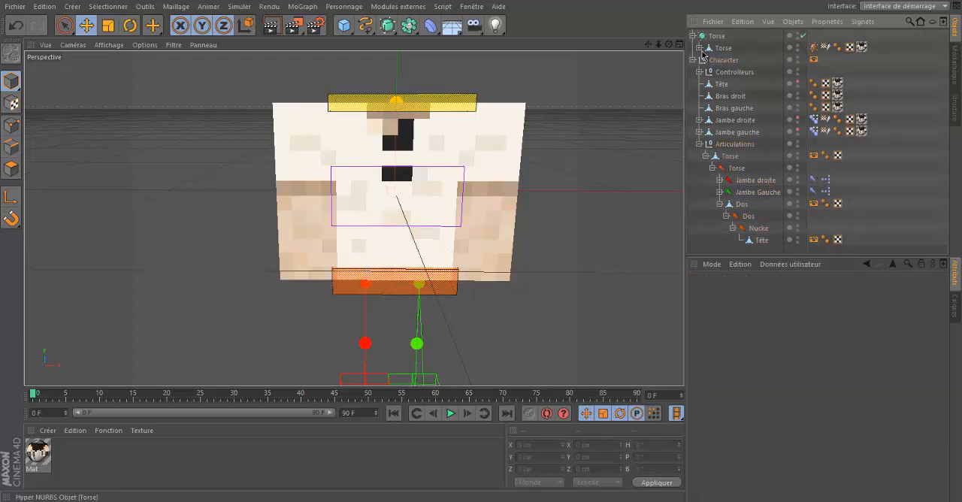
# Step: Move the Torse Hyper NURBS into the Character hierarchy between Bras gauche and Jambe droite, and collapse it
pyautogui.moveTo(722, 36); pyautogui.dragTo(718, 70)
pyautogui.moveTo(725, 113); pyautogui.dragTo(718, 71)
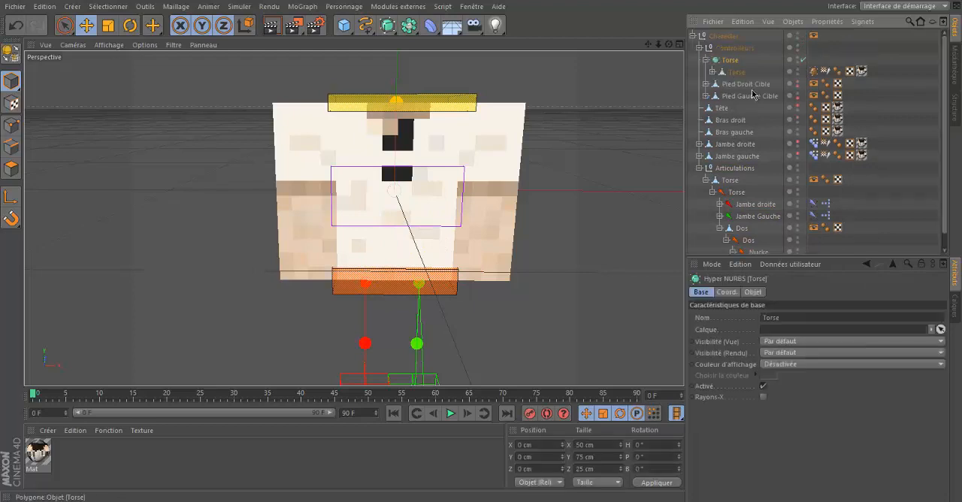
pyautogui.moveTo(736, 142)
pyautogui.mouseDown()
pyautogui.moveTo(738, 122)
pyautogui.moveTo(739, 143)
pyautogui.mouseUp()
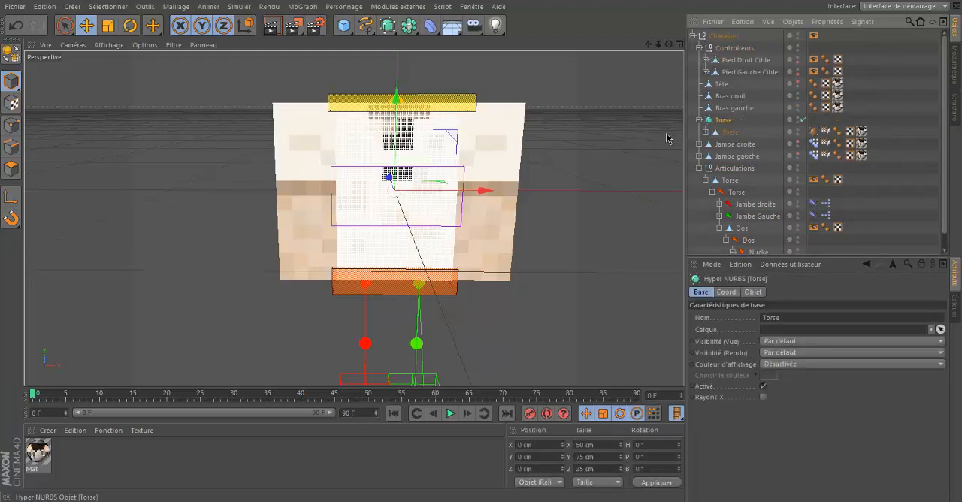
pyautogui.click(701, 120)
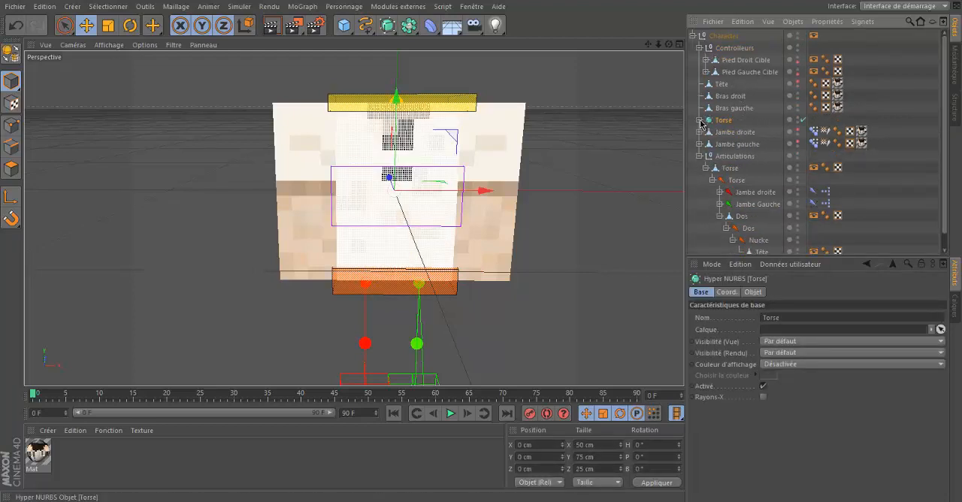
# Step: Hide Torse, Articulations, Controlleurs and Bras gauche in the viewport, leaving only the right arm displayed
pyautogui.doubleClick(798, 118)
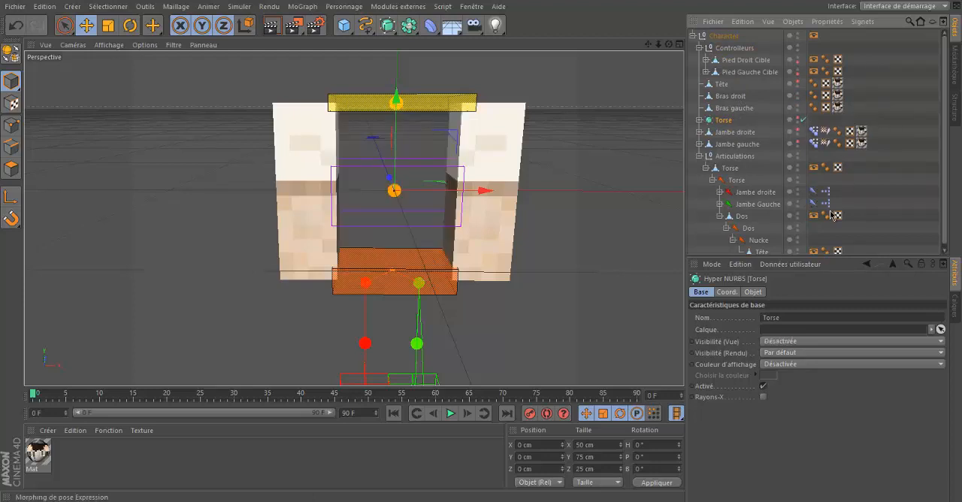
pyautogui.click(798, 153)
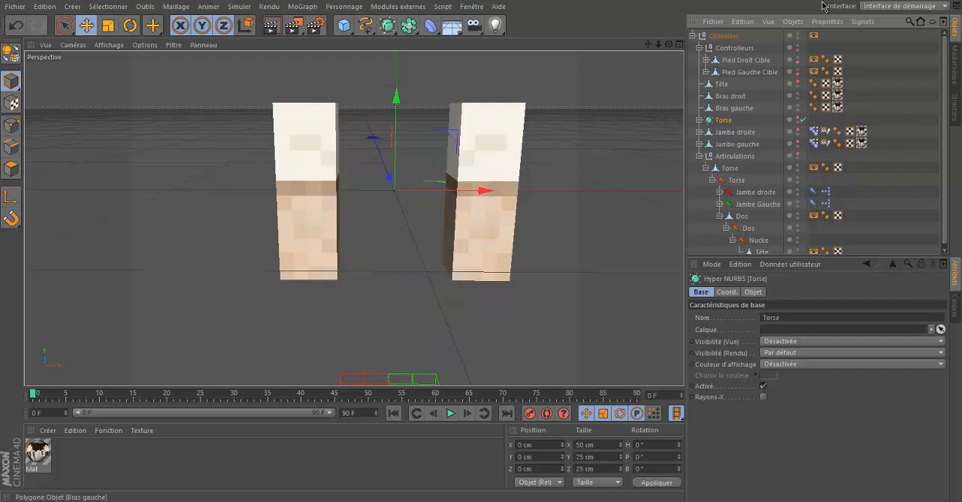
pyautogui.click(798, 46)
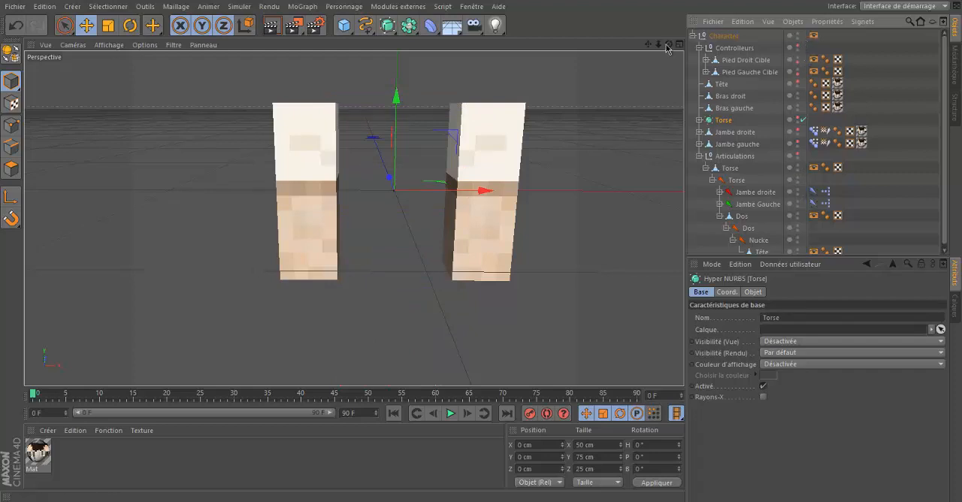
pyautogui.moveTo(650, 45); pyautogui.dragTo(350, 214)
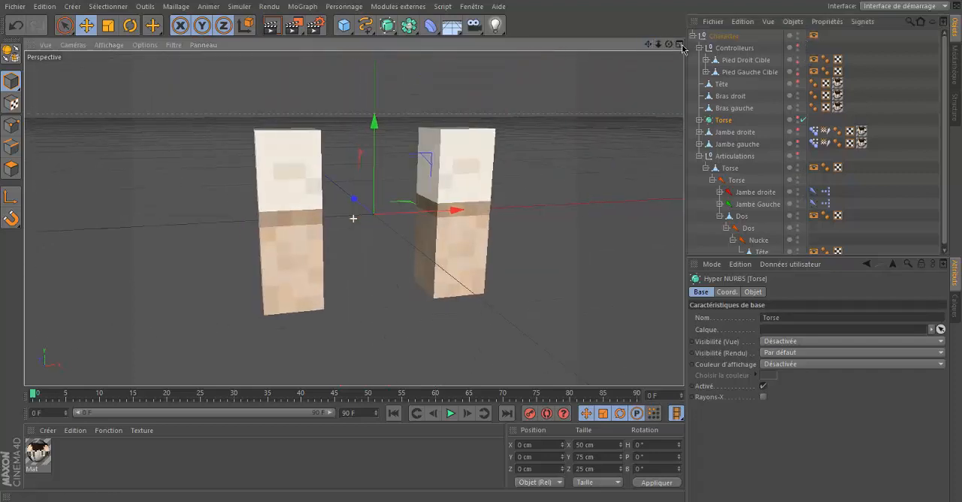
pyautogui.click(798, 142)
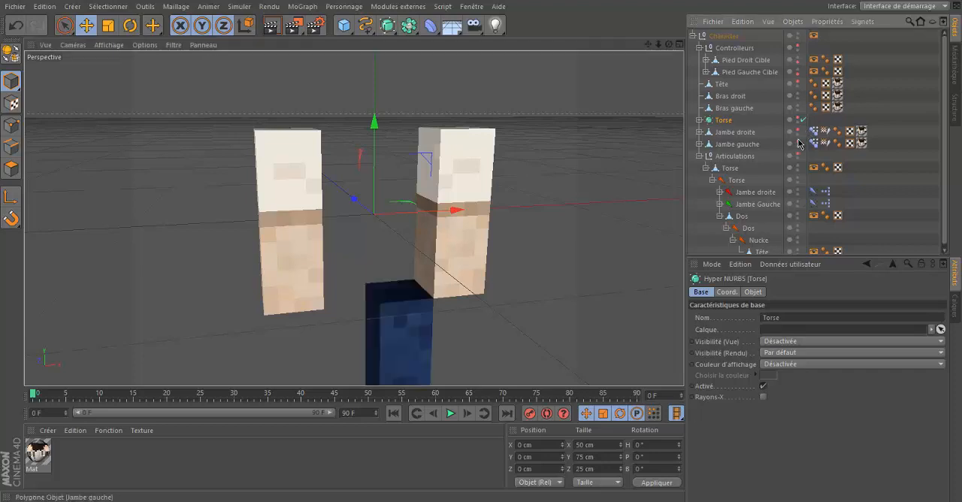
pyautogui.click(798, 142)
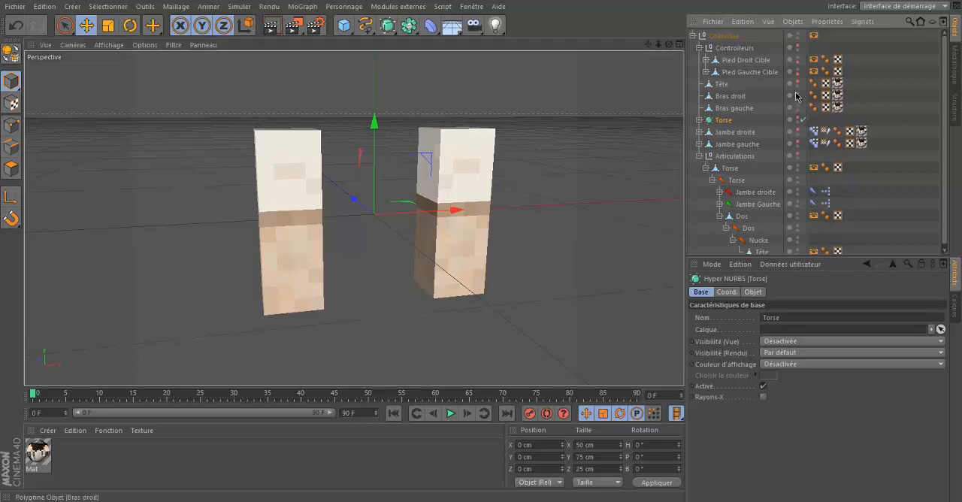
pyautogui.click(798, 106)
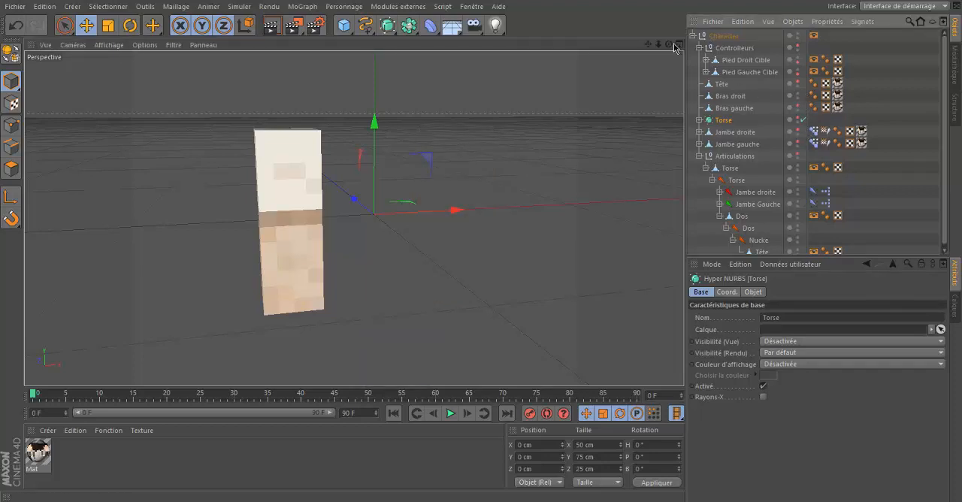
# Step: Select the bottom polygon of the right arm (Bras droit) in polygon mode
pyautogui.moveTo(666, 46); pyautogui.dragTo(451, 248)
pyautogui.click(369, 247)
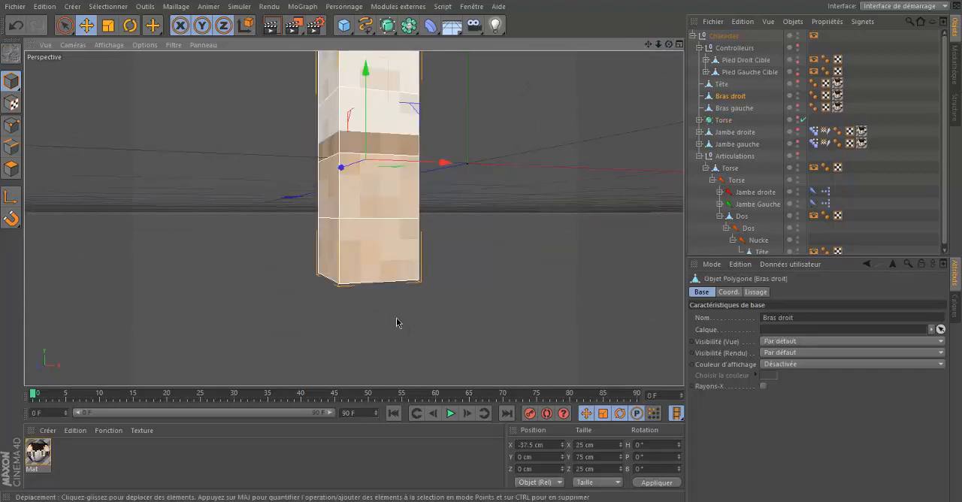
pyautogui.click(11, 169)
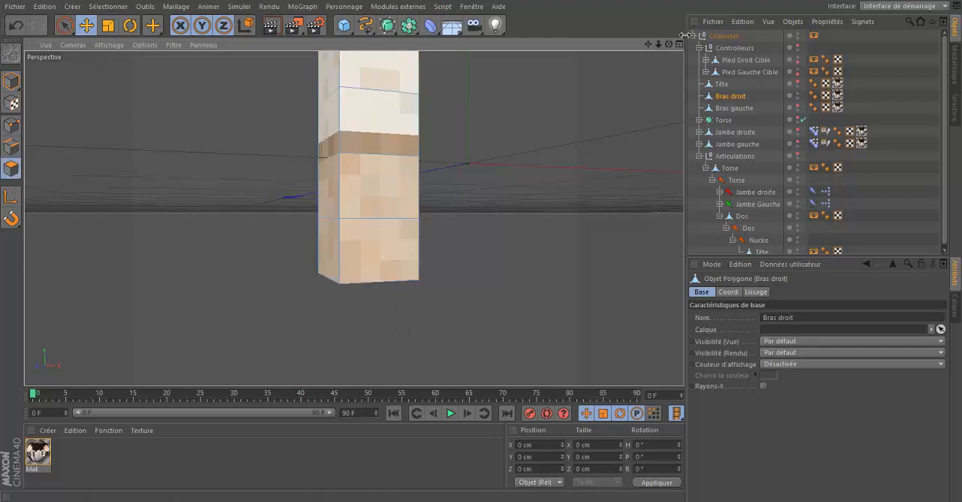
pyautogui.moveTo(671, 45); pyautogui.dragTo(225, 179)
pyautogui.click(393, 276)
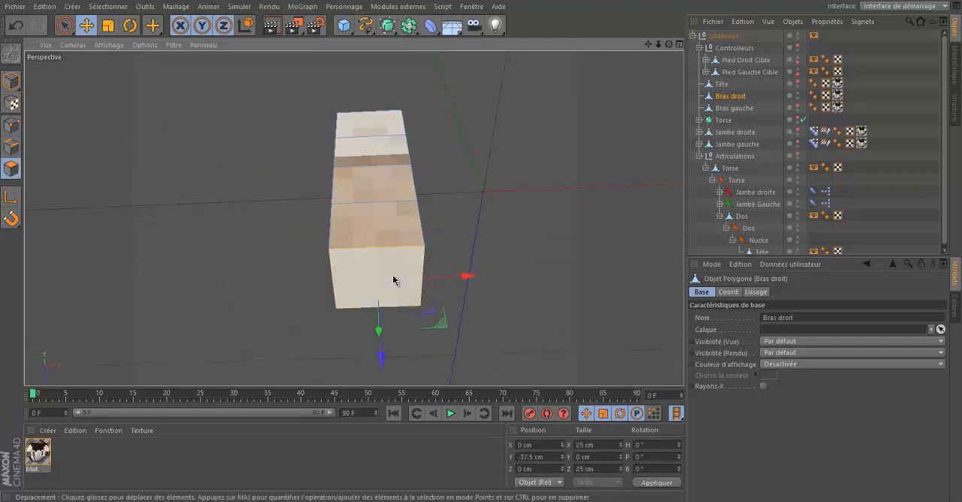
# Step: Move the right arm's bottom polygon up to Y -25 cm, using the 3.125 cm movement quantization
pyautogui.moveTo(669, 45); pyautogui.dragTo(482, 252)
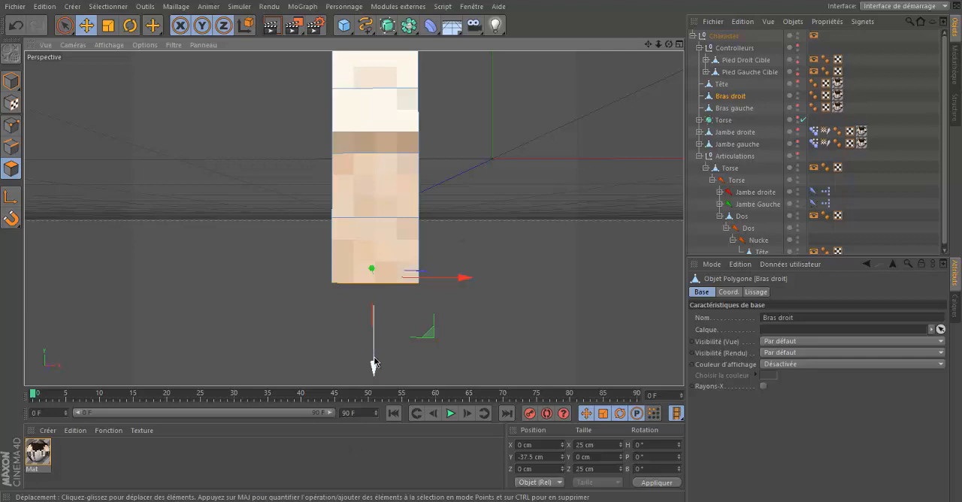
pyautogui.click(86, 25)
pyautogui.click(722, 301)
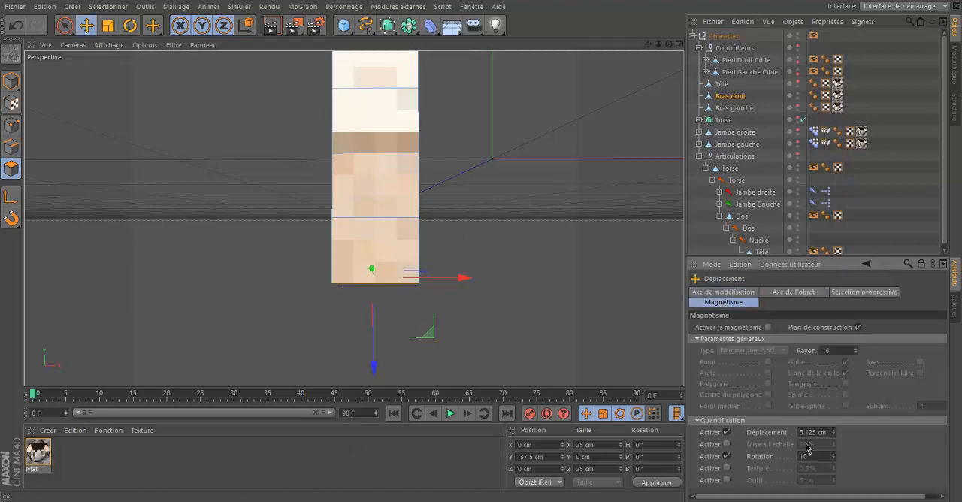
pyautogui.moveTo(372, 362); pyautogui.dragTo(388, 311)
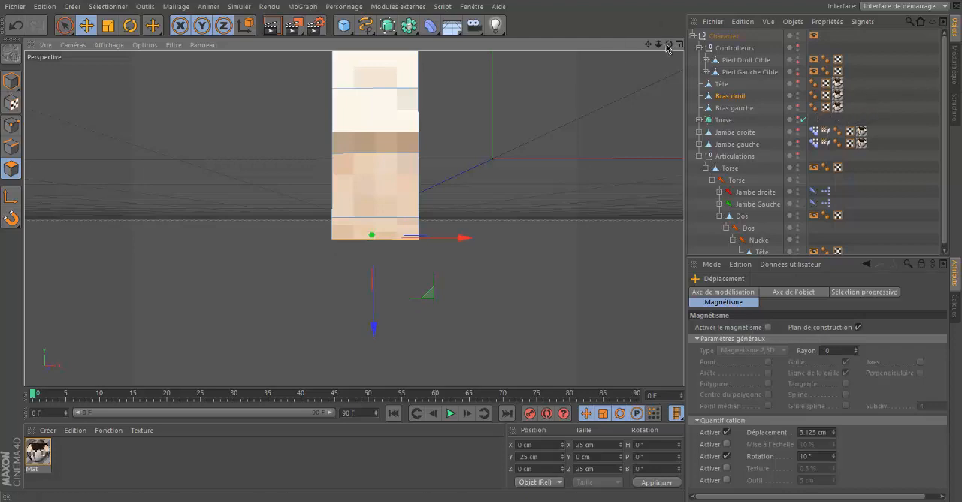
# Step: Switch the interface layout to BP UV Edit
pyautogui.moveTo(668, 47); pyautogui.dragTo(483, 249)
pyautogui.moveTo(659, 47); pyautogui.dragTo(482, 253)
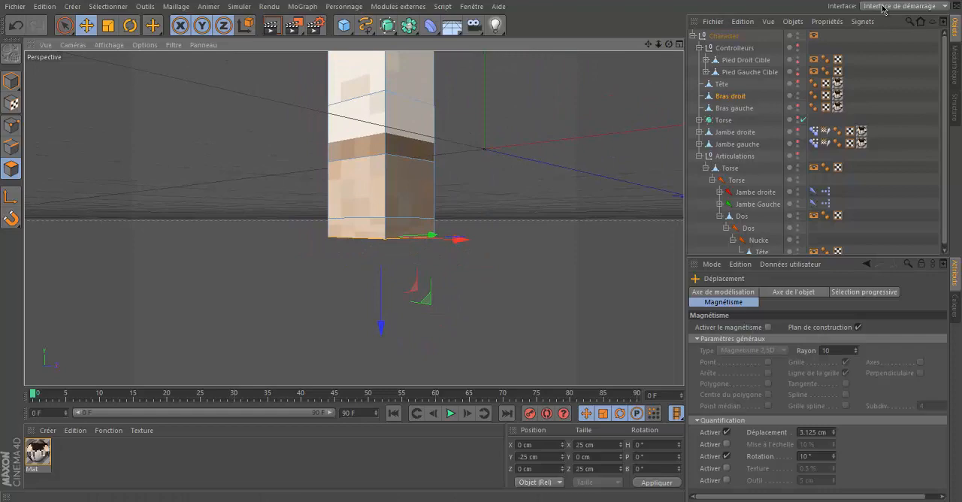
pyautogui.click(884, 9)
pyautogui.click(887, 43)
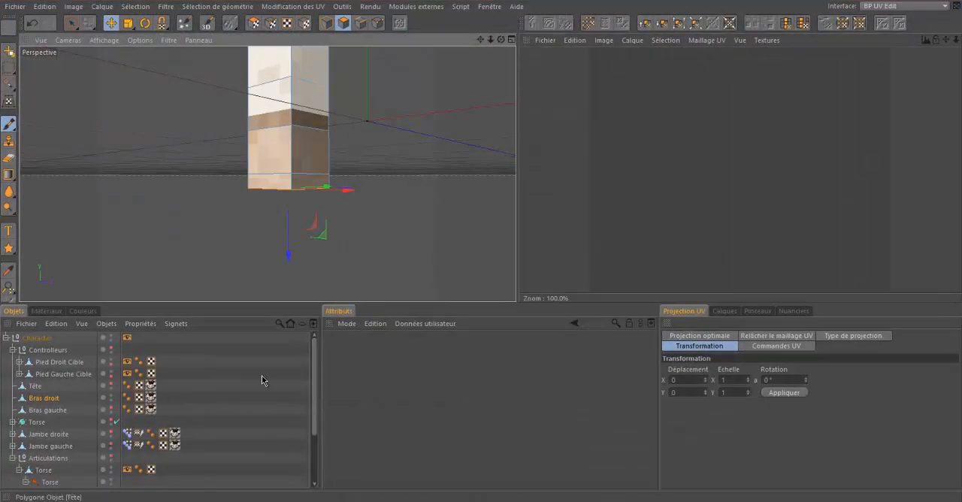
# Step: Load the Mat material for texture editing and select Bras droit again to show its texture
pyautogui.click(262, 381)
pyautogui.click(47, 310)
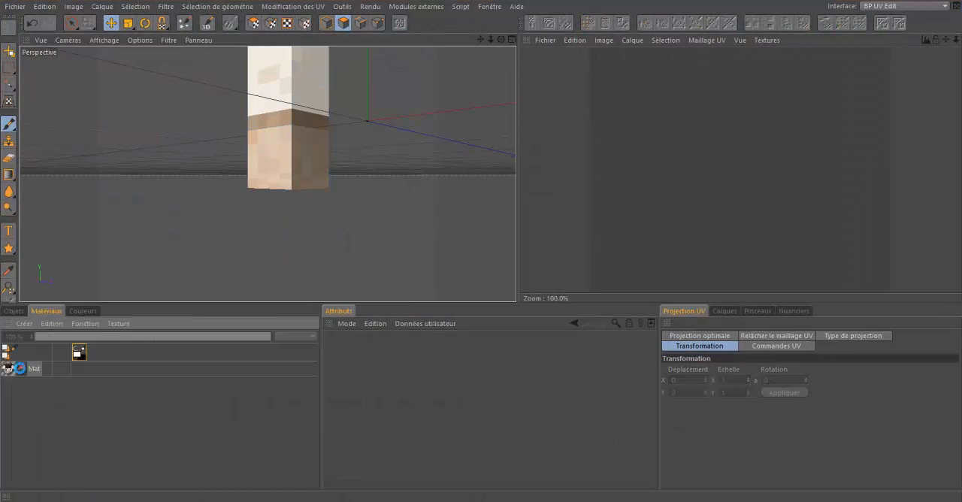
pyautogui.click(13, 310)
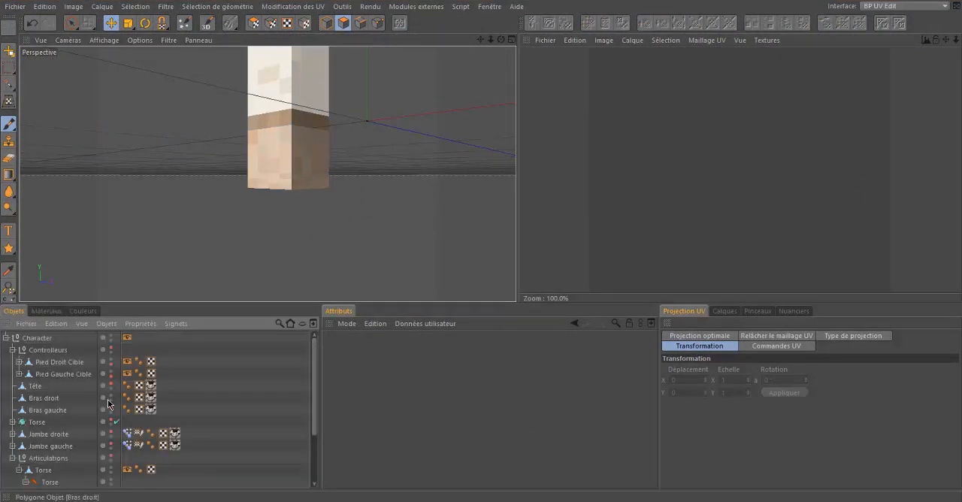
pyautogui.click(45, 398)
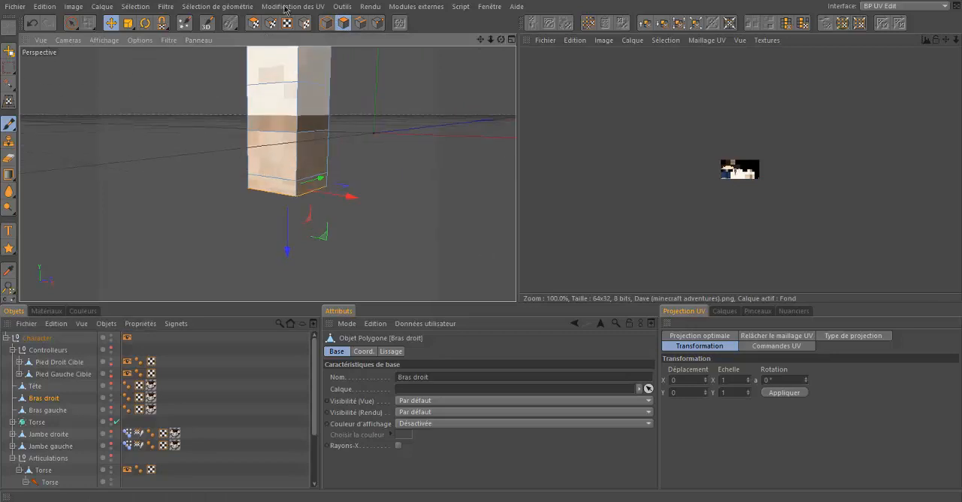
# Step: Select the lowest band of side polygons around the right arm in UV polygon mode
pyautogui.click(253, 23)
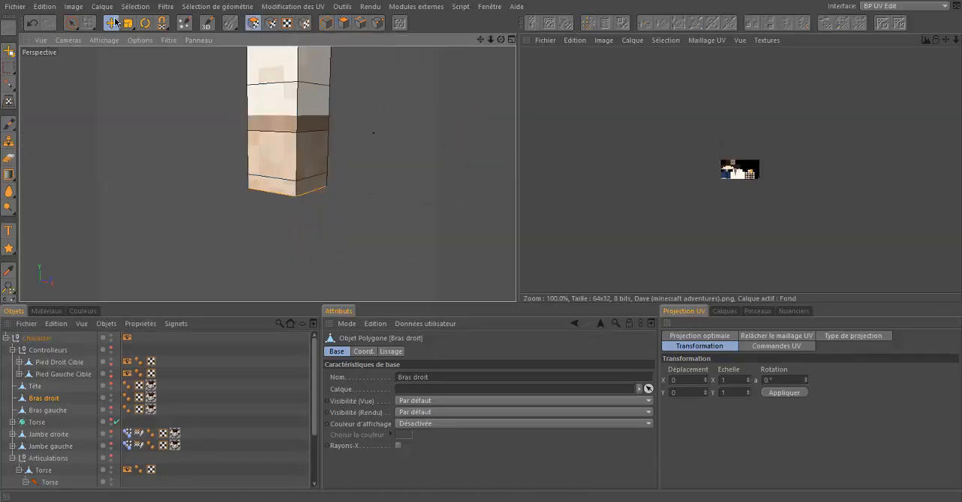
pyautogui.scroll(3, 730, 184)
pyautogui.scroll(4, 730, 184)
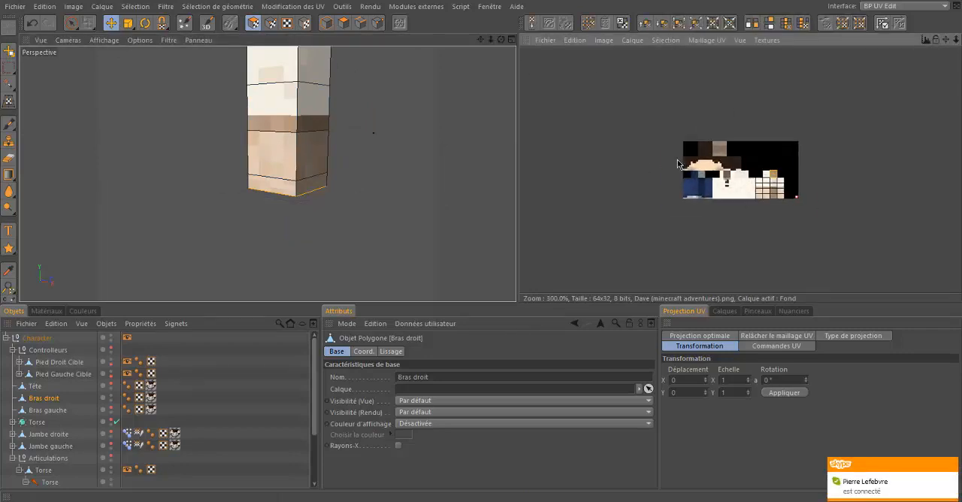
pyautogui.click(952, 467)
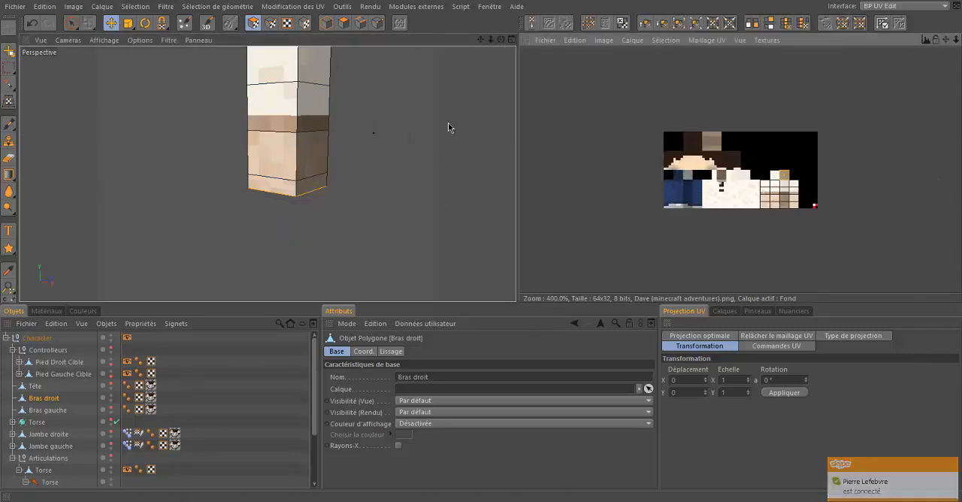
pyautogui.moveTo(502, 39); pyautogui.dragTo(253, 178)
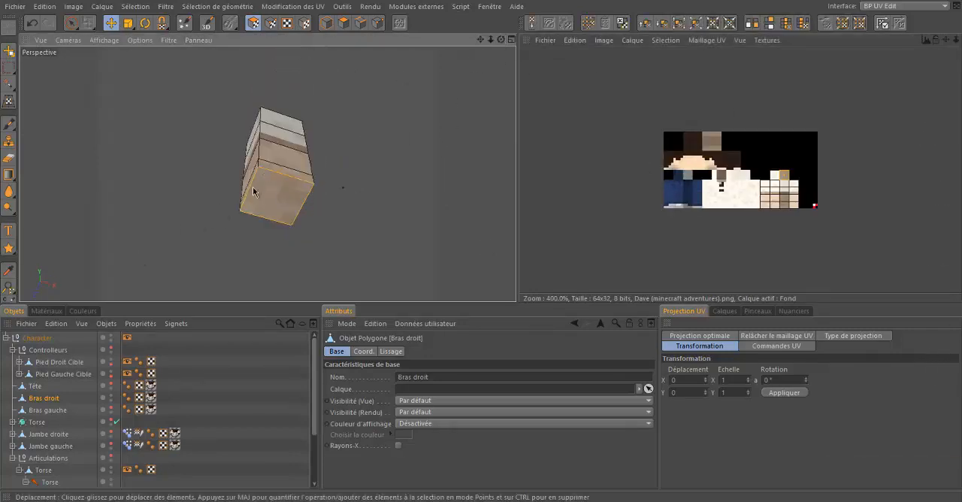
pyautogui.click(277, 170)
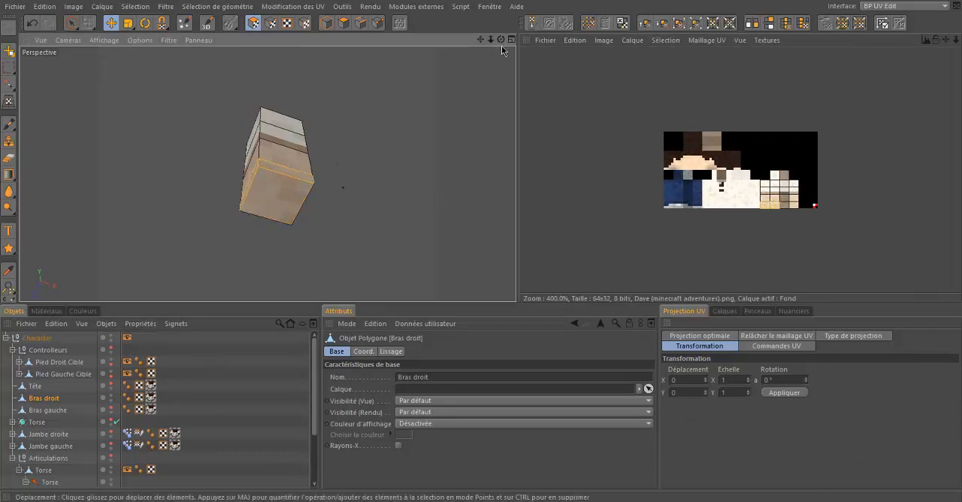
pyautogui.moveTo(502, 46); pyautogui.dragTo(308, 130)
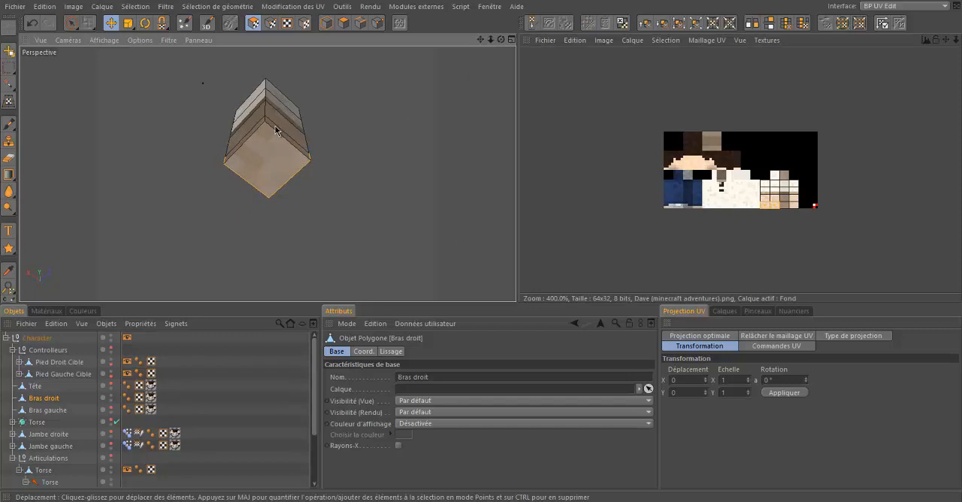
pyautogui.keyDown('shift'); pyautogui.click(275, 126); pyautogui.keyUp('shift')
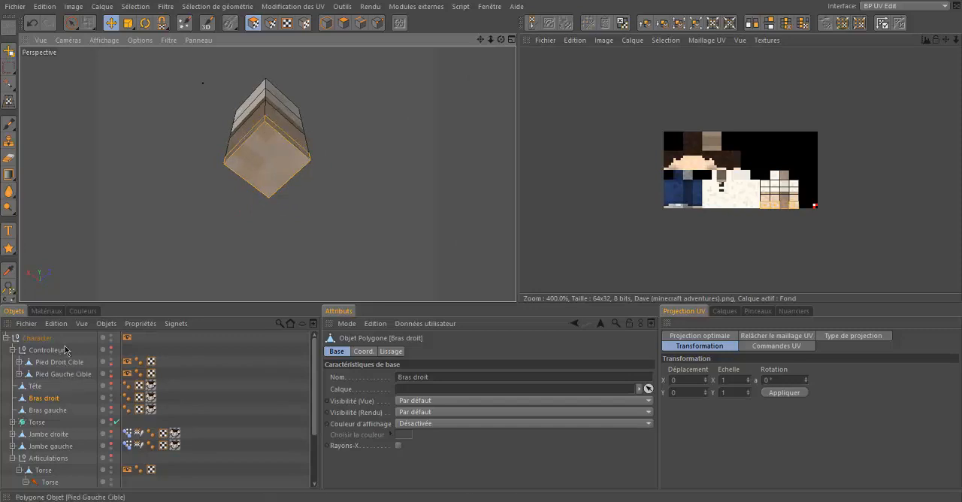
# Step: Examine how the selected bottom band of the right arm lies on the skin texture in the UV view
pyautogui.click(46, 311)
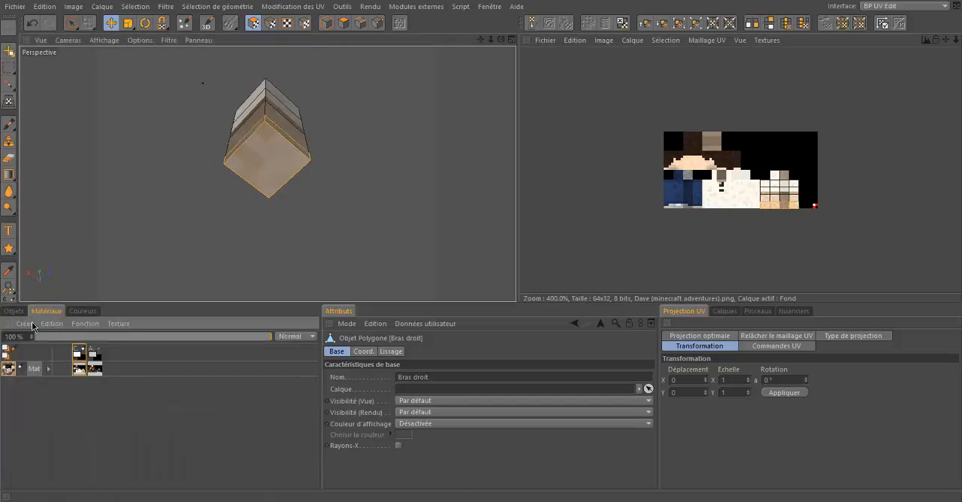
pyautogui.click(14, 311)
pyautogui.scroll(4, 789, 221)
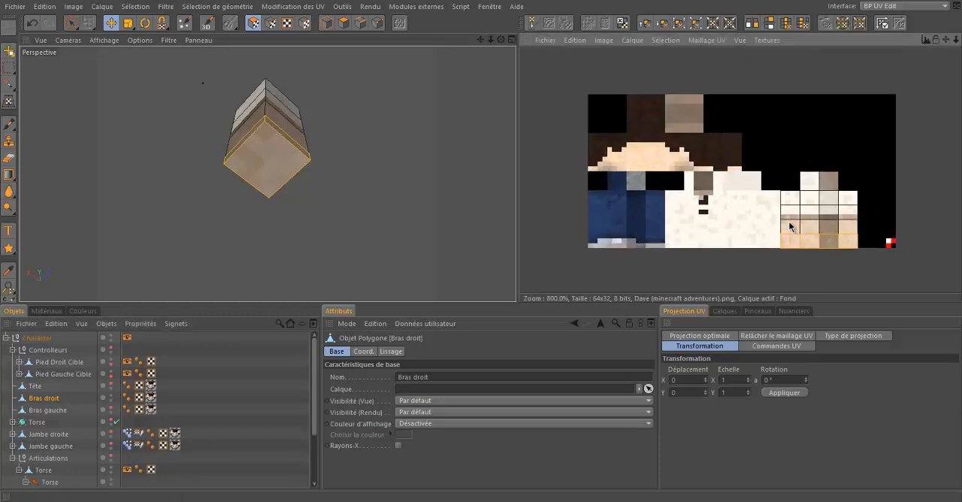
pyautogui.moveTo(519, 249); pyautogui.dragTo(518, 248)
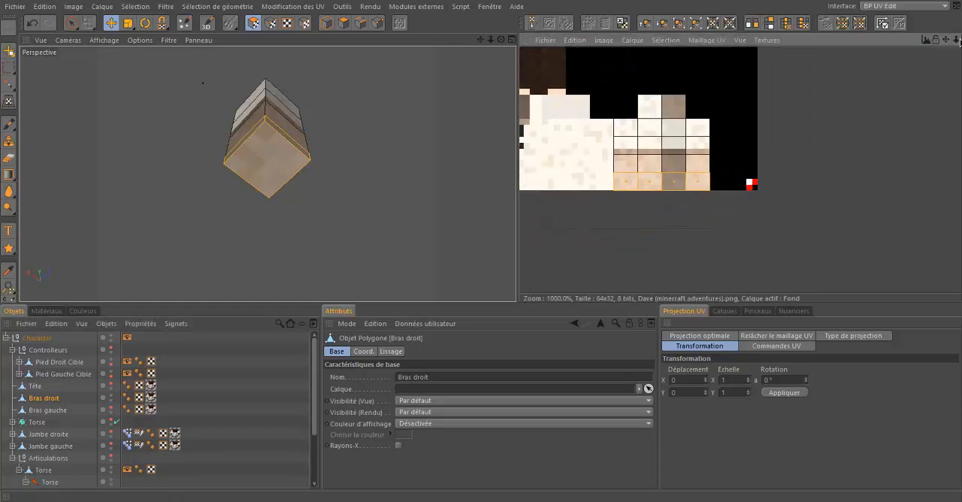
pyautogui.moveTo(957, 40); pyautogui.dragTo(520, 249)
pyautogui.scroll(5, 624, 226)
pyautogui.scroll(-3, 675, 200)
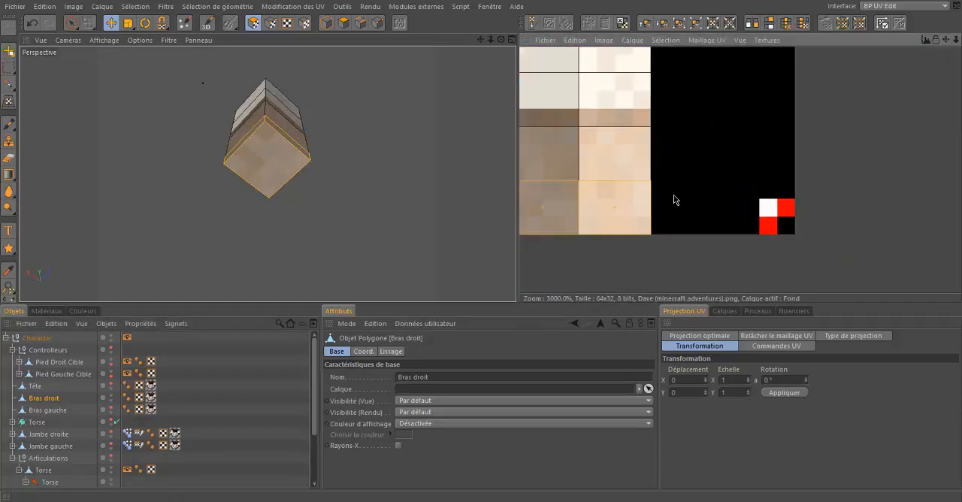
pyautogui.moveTo(951, 41); pyautogui.dragTo(662, 199)
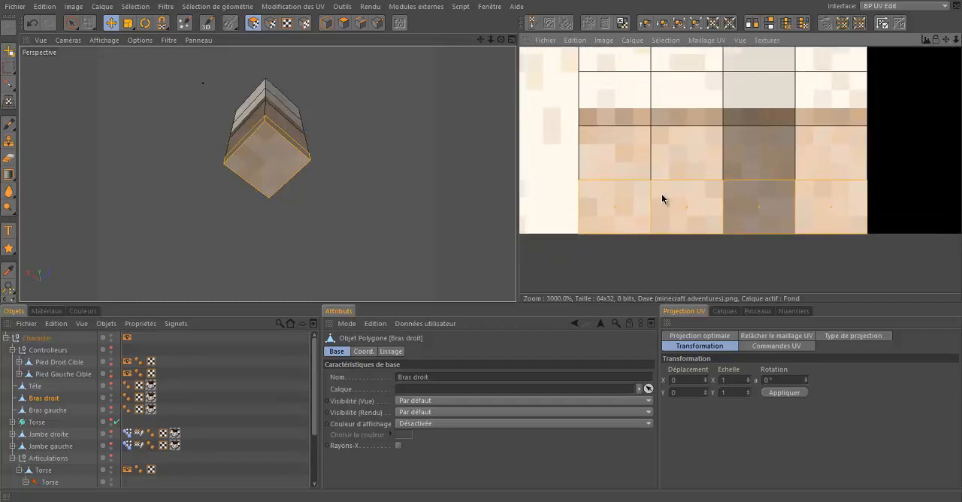
pyautogui.moveTo(502, 39); pyautogui.dragTo(482, 246)
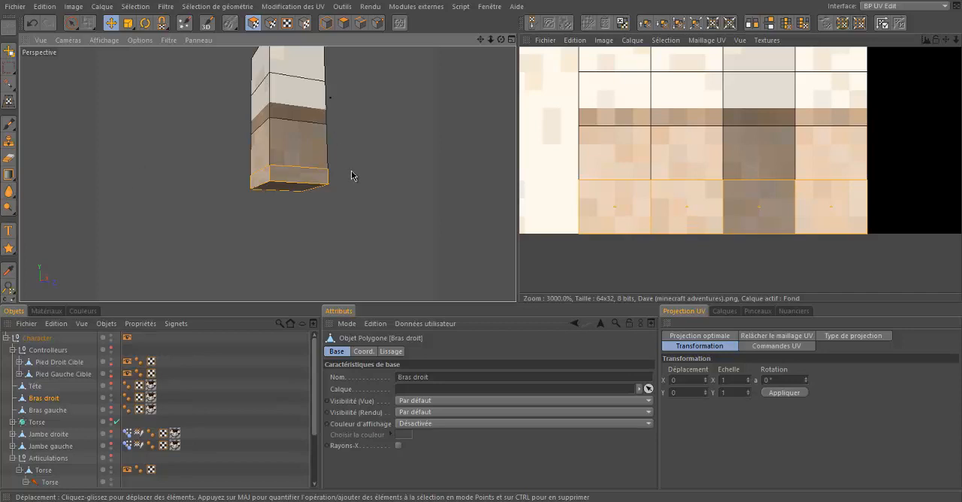
# Step: Select the bottom row of UV points of the right arm in UV point mode with the selection brush
pyautogui.click(378, 24)
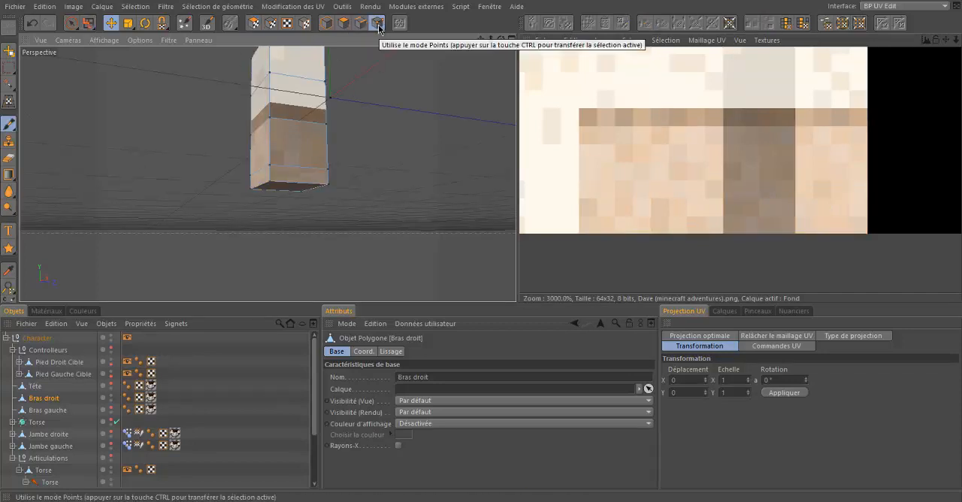
pyautogui.click(270, 23)
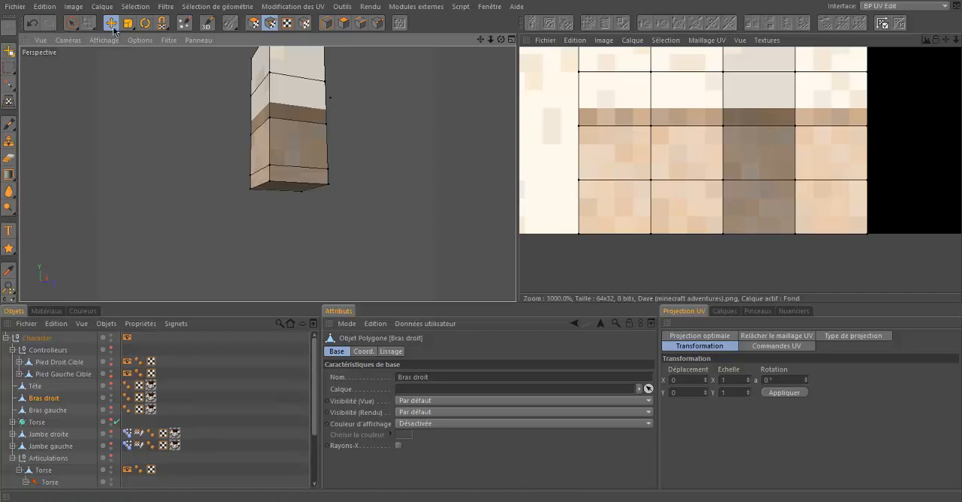
pyautogui.click(80, 23)
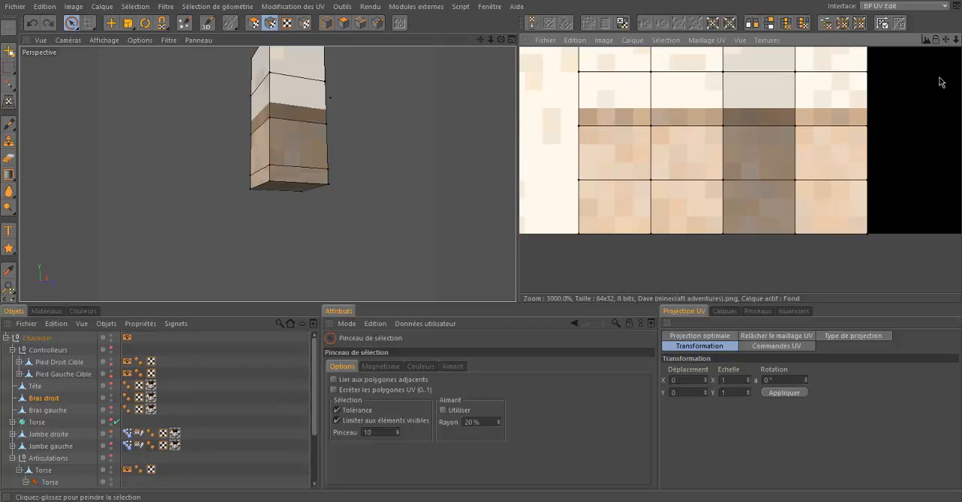
pyautogui.scroll(-5, 720, 218)
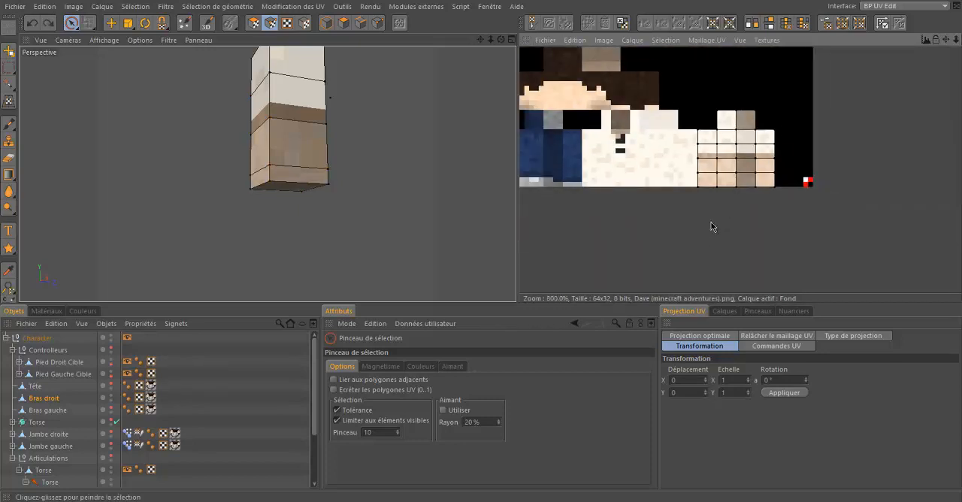
pyautogui.moveTo(712, 227)
pyautogui.mouseDown()
pyautogui.moveTo(762, 232)
pyautogui.moveTo(789, 266)
pyautogui.mouseUp()
# Step: Move the selected bottom UV points up by two texture pixels to fit the shortened end of the arm
pyautogui.scroll(3, 743, 191)
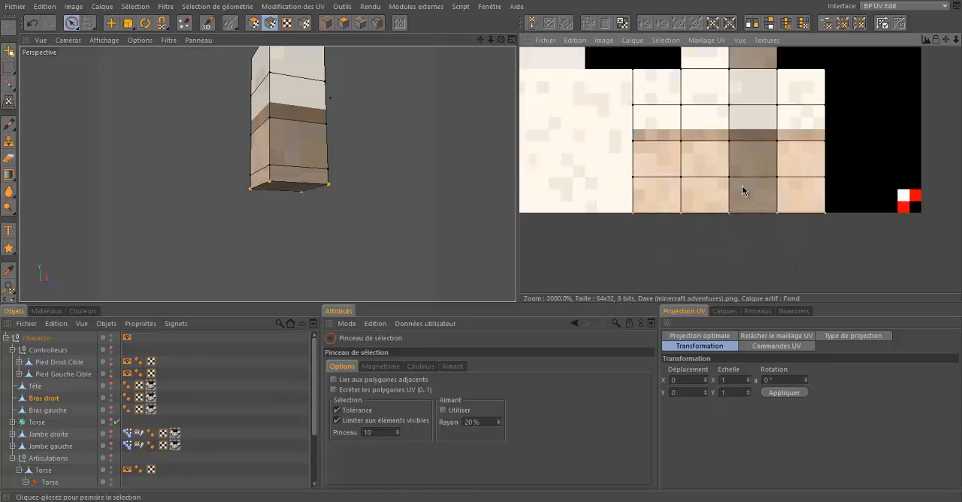
pyautogui.press('e')
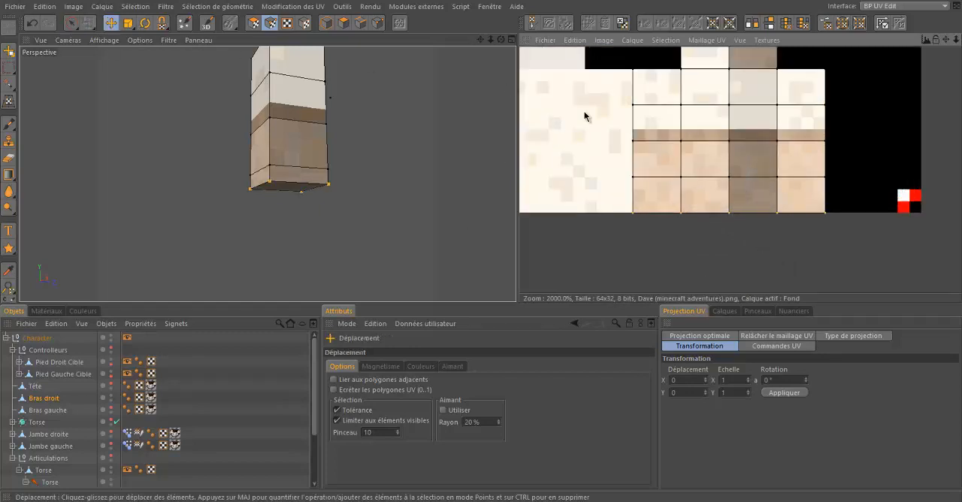
pyautogui.press('Up')
pyautogui.press('Up')
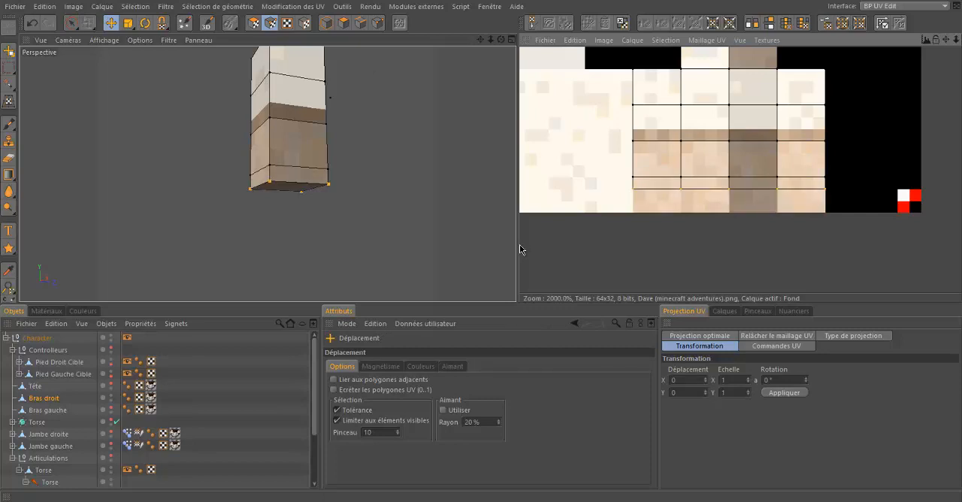
pyautogui.moveTo(502, 39); pyautogui.dragTo(482, 250)
pyautogui.moveTo(482, 245); pyautogui.dragTo(482, 245)
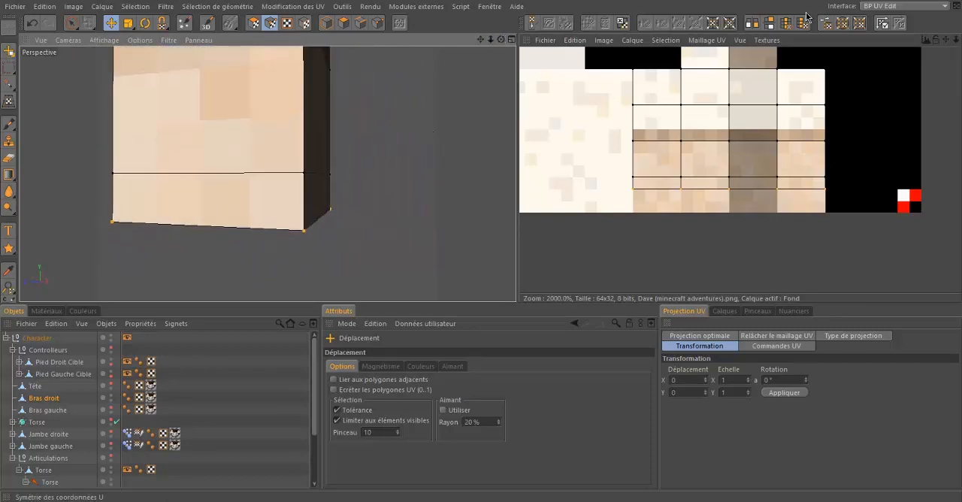
# Step: Return to the Interface de démarrage layout and switch to model mode with no object selected
pyautogui.click(874, 9)
pyautogui.click(895, 56)
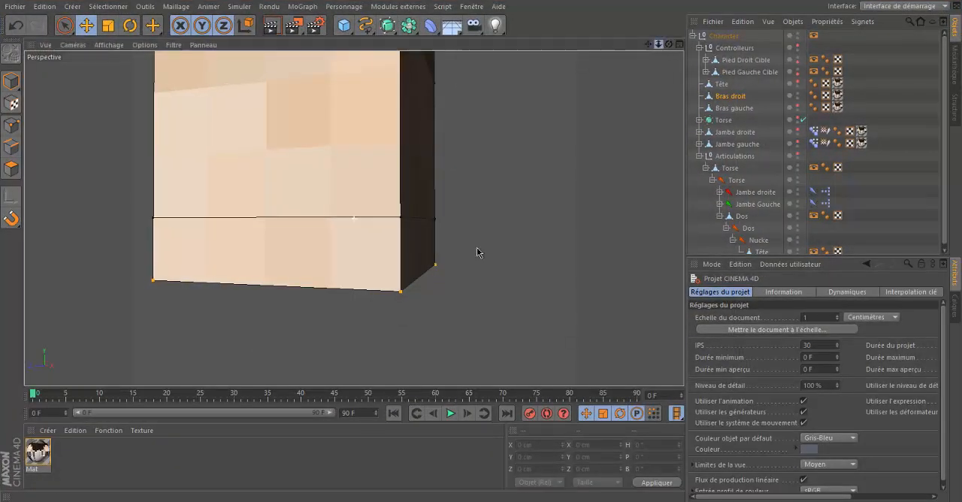
pyautogui.moveTo(477, 247); pyautogui.dragTo(481, 246)
pyautogui.click(4, 130)
pyautogui.click(197, 225)
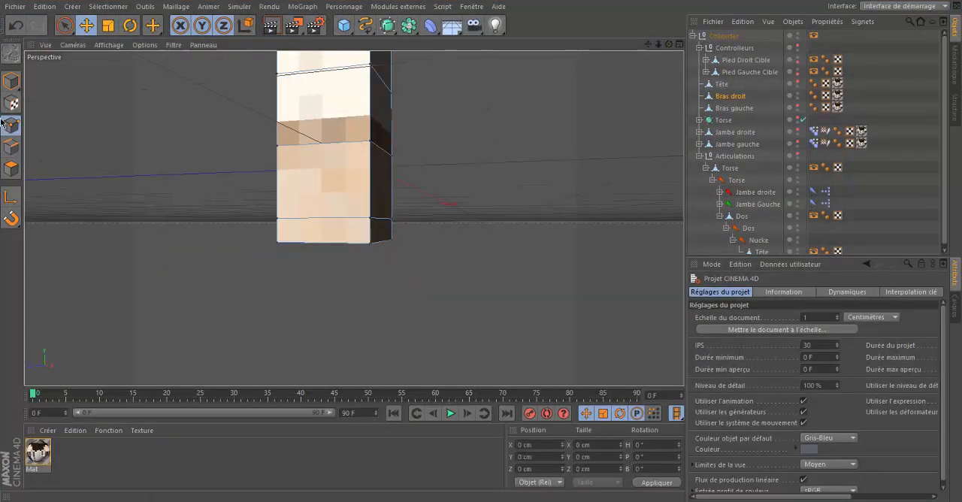
pyautogui.click(8, 164)
pyautogui.click(134, 173)
pyautogui.click(12, 82)
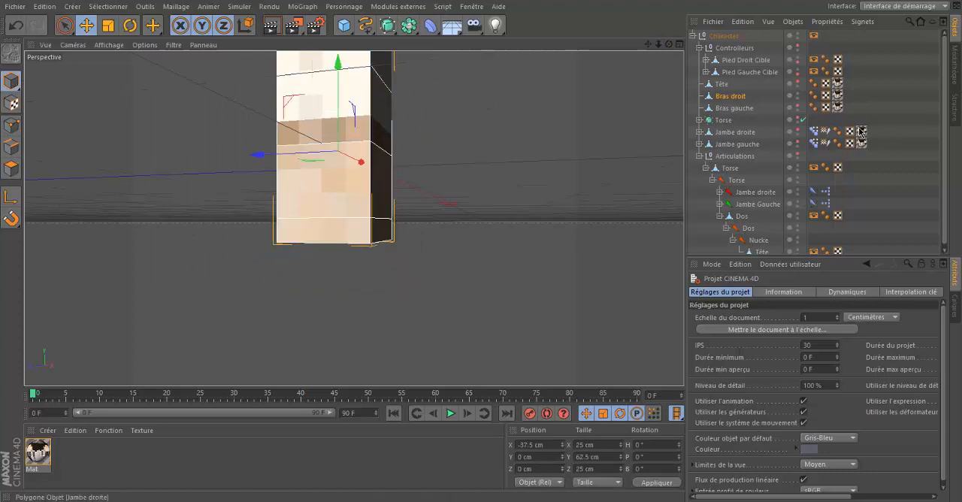
pyautogui.click(878, 110)
# Step: Create a joint and position it in the upper part of the right arm at X -37.5 cm, Y 25 cm
pyautogui.moveTo(660, 46); pyautogui.dragTo(481, 248)
pyautogui.click(344, 6)
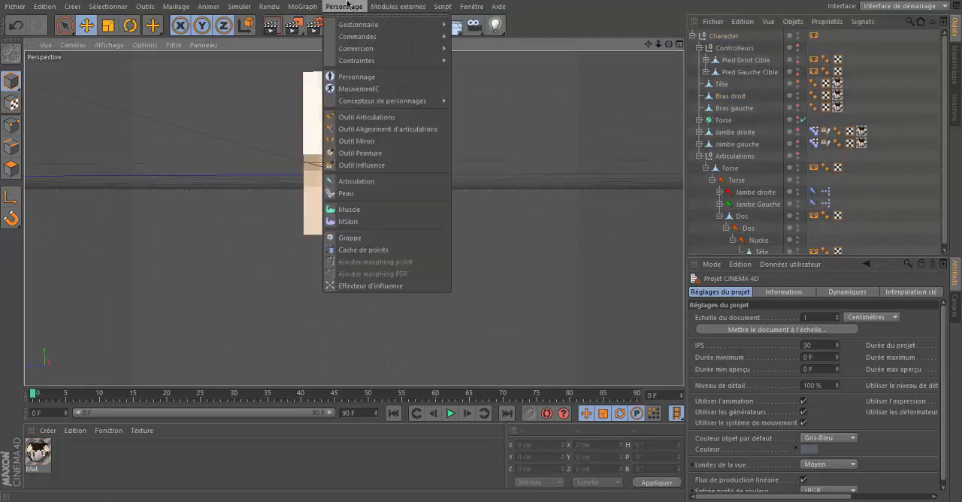
pyautogui.click(357, 182)
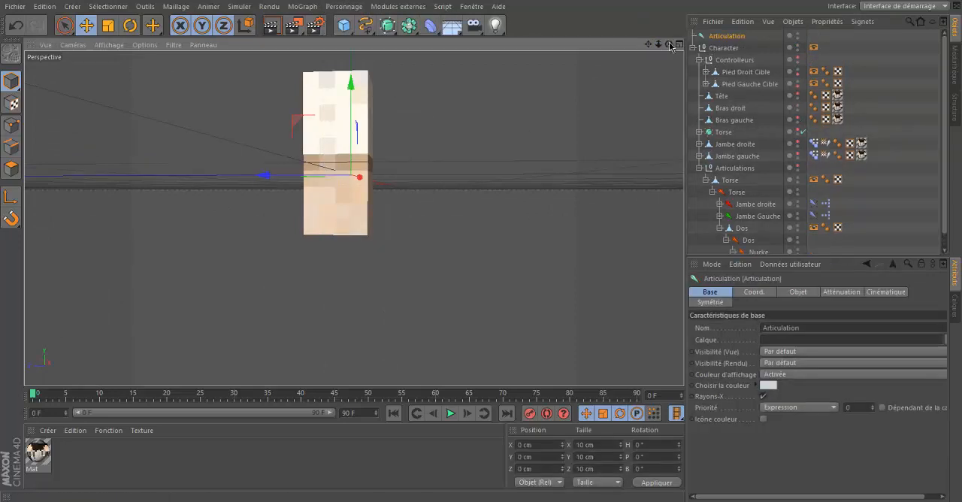
pyautogui.scroll(-3, 481, 249)
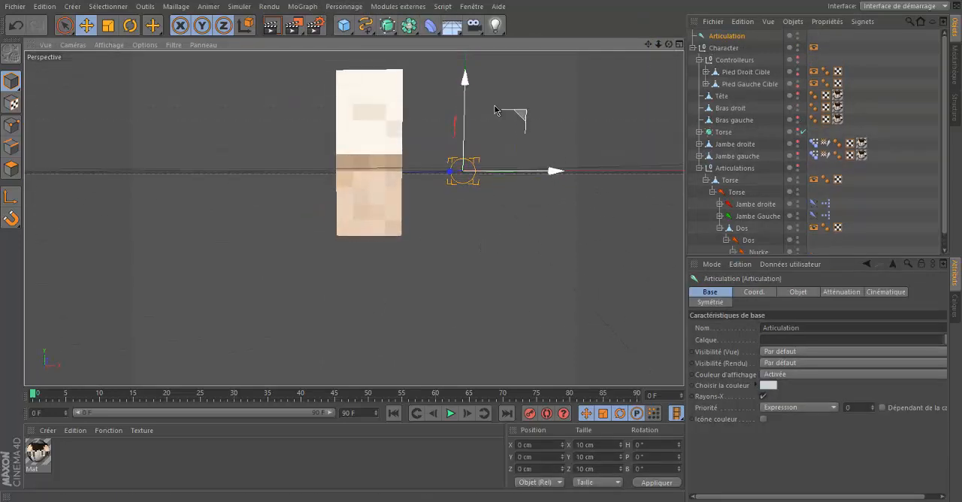
pyautogui.moveTo(497, 108); pyautogui.dragTo(481, 244)
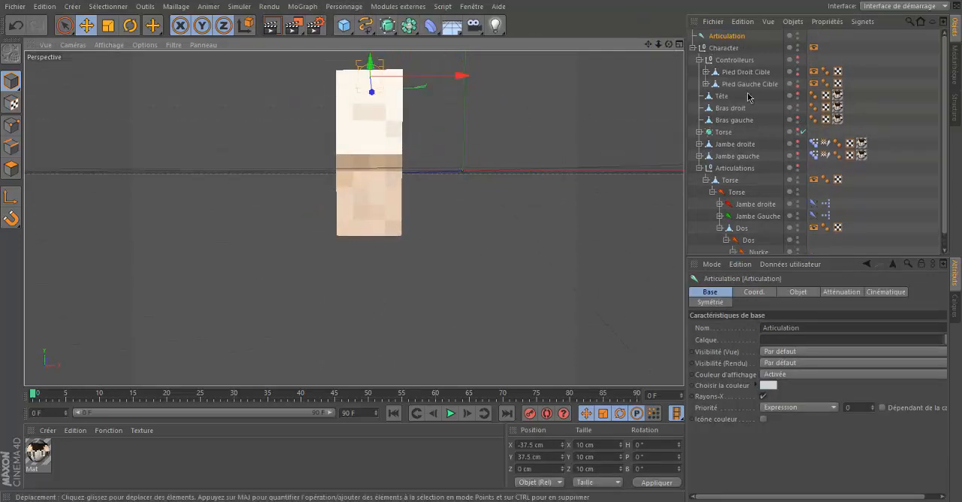
pyautogui.moveTo(669, 44)
pyautogui.mouseDown()
pyautogui.moveTo(483, 250)
pyautogui.moveTo(668, 47)
pyautogui.mouseUp()
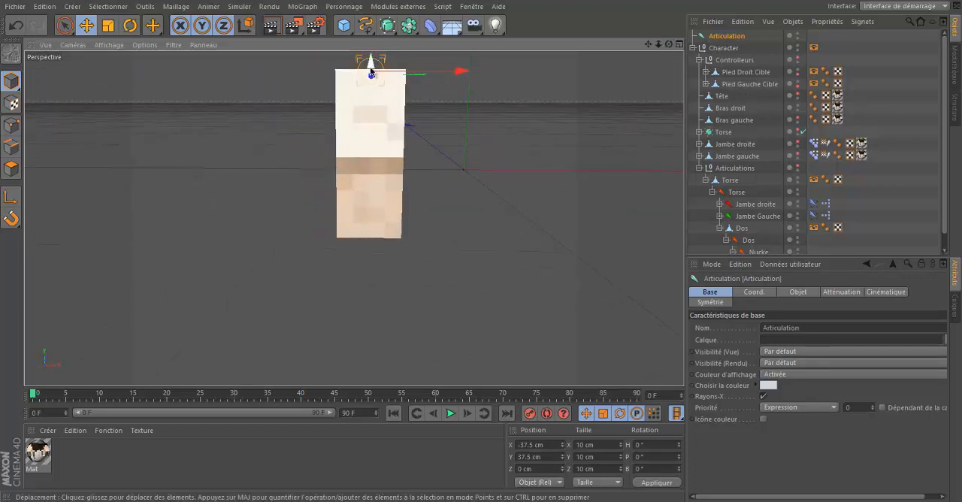
pyautogui.moveTo(371, 72); pyautogui.dragTo(370, 105)
# Step: Duplicate the joint down the arm, placing one copy at Y 0 cm and a second at Y -37.5 cm
pyautogui.moveTo(670, 45); pyautogui.dragTo(483, 246)
pyautogui.moveTo(648, 44); pyautogui.dragTo(481, 252)
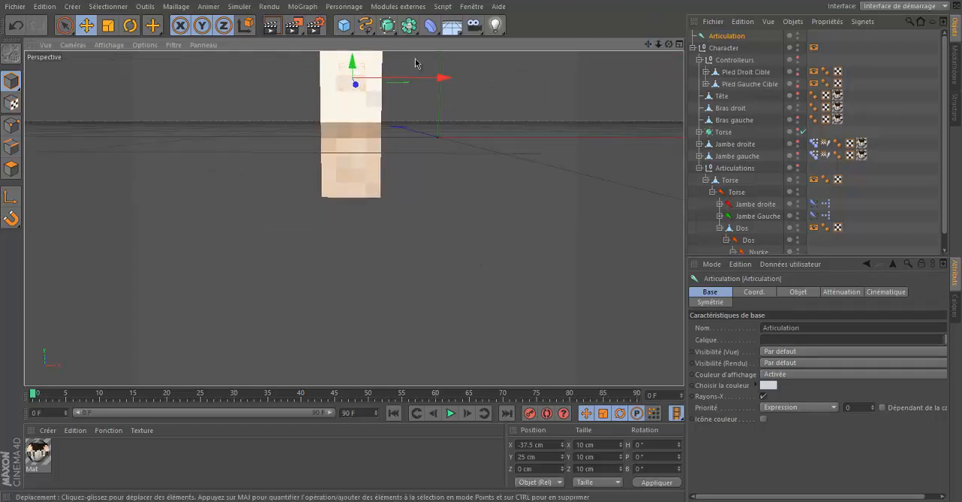
pyautogui.keyDown('ctrl'); pyautogui.moveTo(355, 65); pyautogui.dragTo(335, 118); pyautogui.keyUp('ctrl')
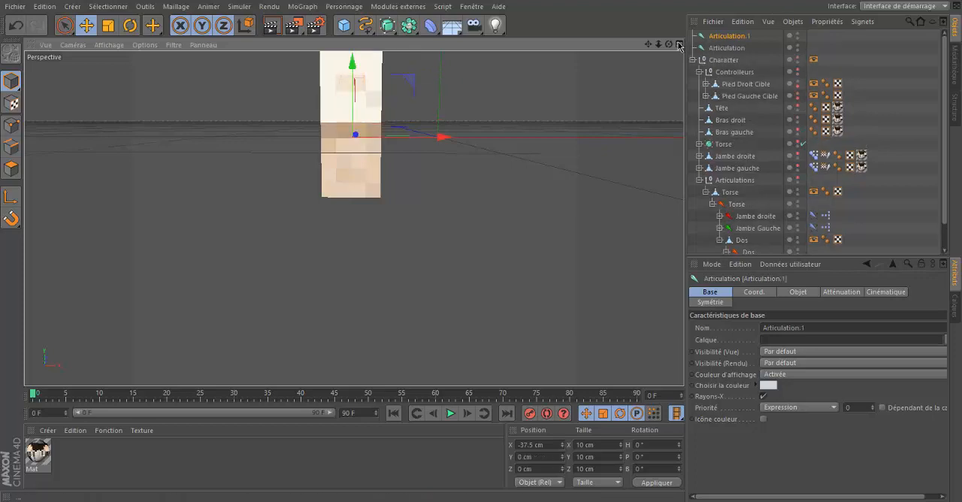
pyautogui.moveTo(670, 45); pyautogui.dragTo(482, 246)
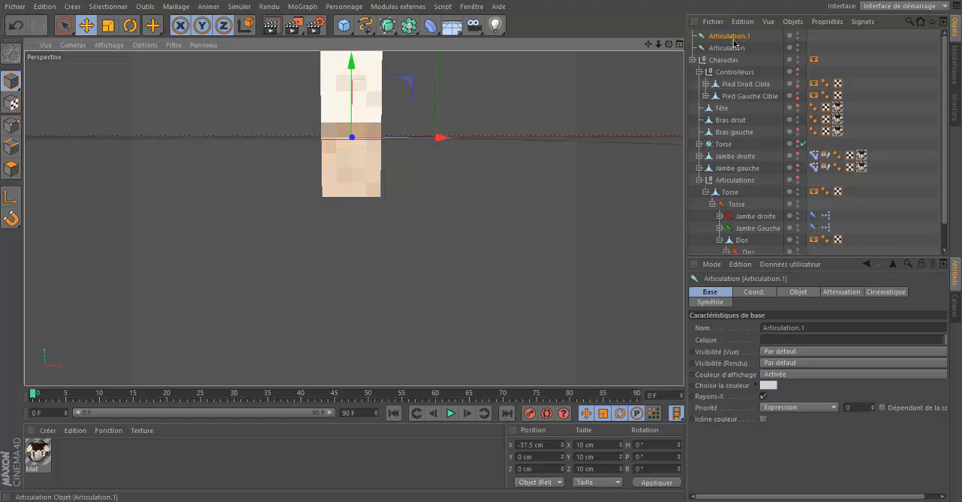
pyautogui.keyDown('ctrl'); pyautogui.moveTo(352, 69); pyautogui.dragTo(346, 157); pyautogui.keyUp('ctrl')
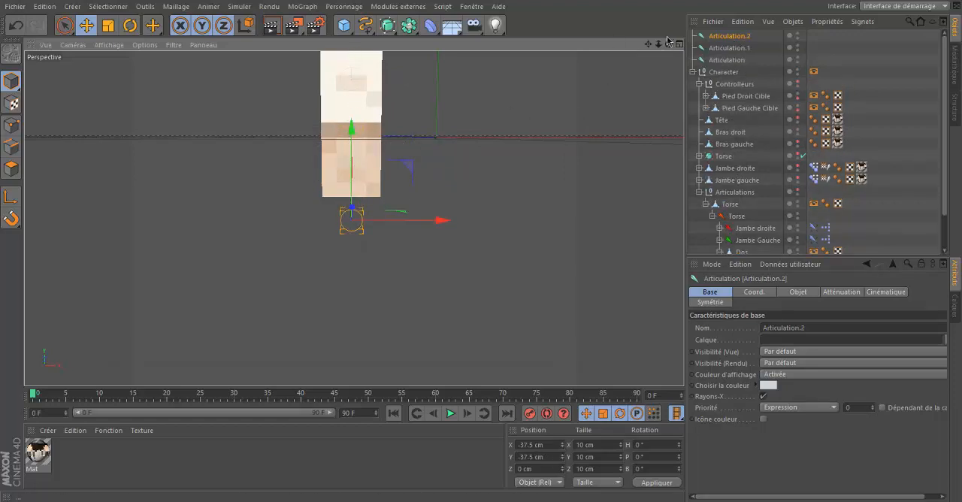
# Step: Nest the three joints into a parent-child chain and name them Bras Droit, Coude Droit and Main Droite
pyautogui.moveTo(731, 48); pyautogui.dragTo(757, 60)
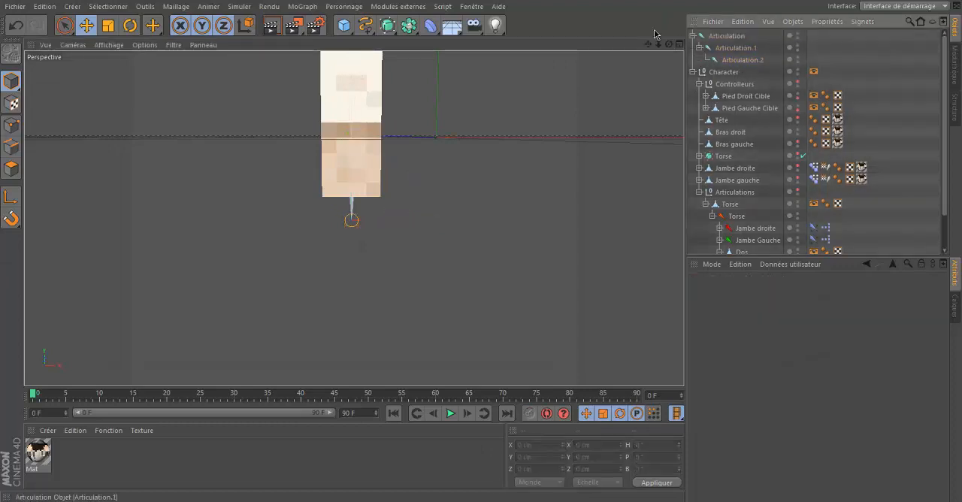
pyautogui.moveTo(668, 46); pyautogui.dragTo(482, 245)
pyautogui.click(729, 36)
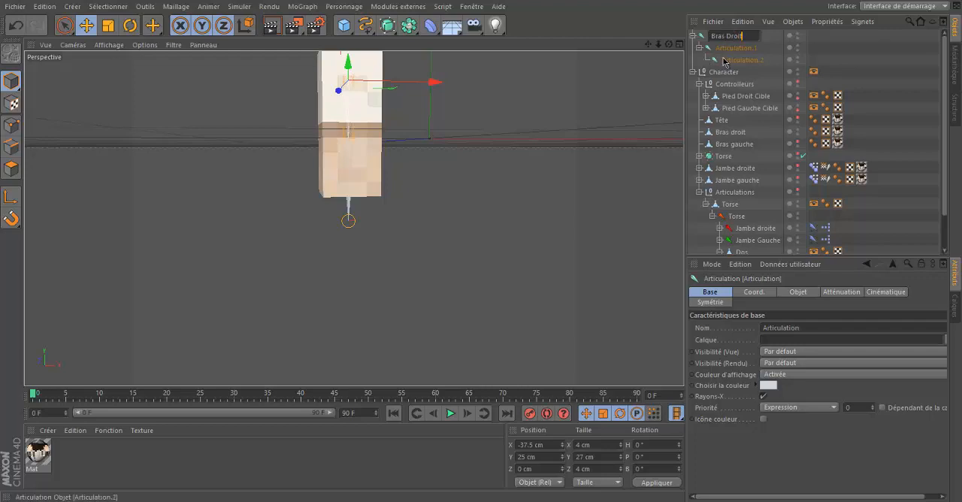
pyautogui.click(732, 49)
pyautogui.doubleClick(731, 49)
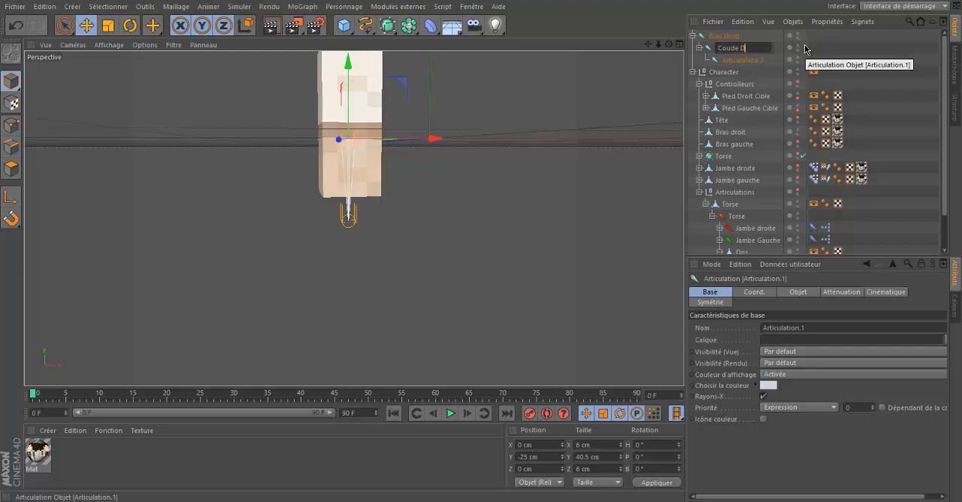
pyautogui.click(724, 61)
pyautogui.doubleClick(734, 60)
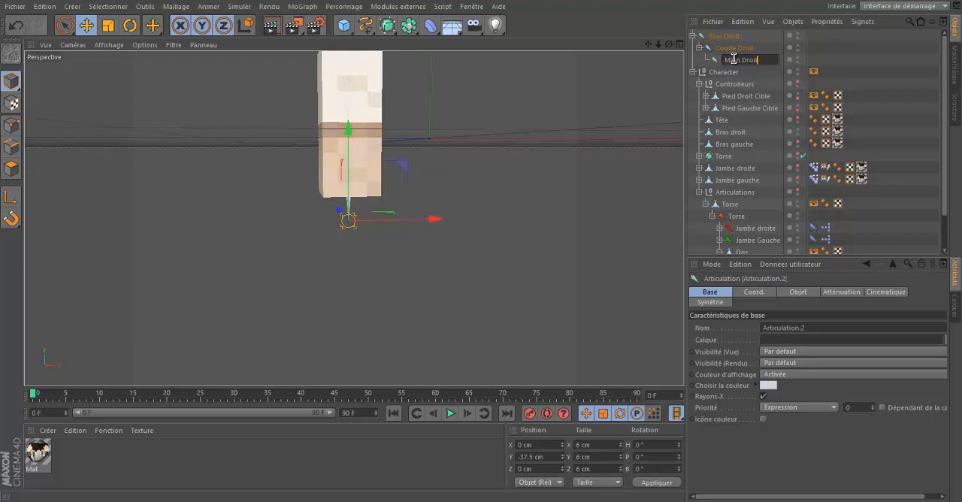
pyautogui.write('Main Droite')
pyautogui.press('Return')
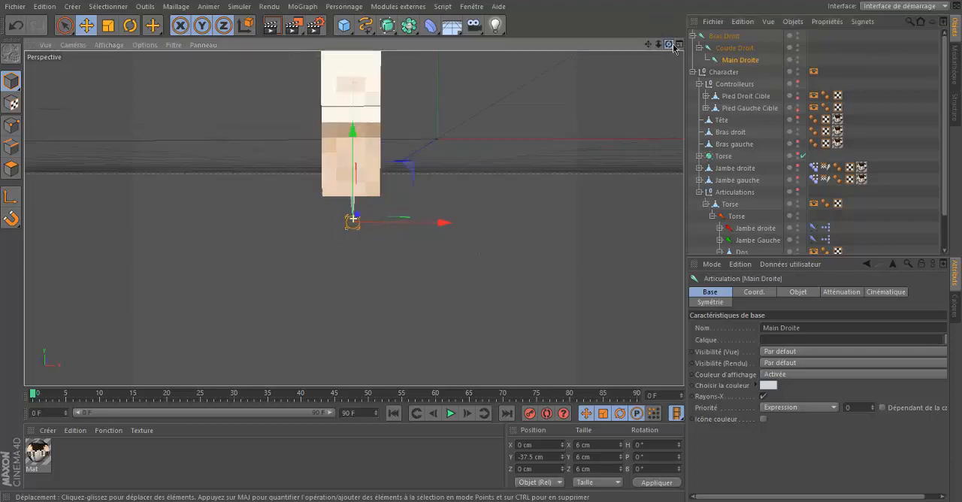
# Step: Bind the Bras droit mesh to the Bras Droit, Coude Droit and Main Droite joints
pyautogui.keyDown('shift'); pyautogui.click(735, 38); pyautogui.keyUp('shift')
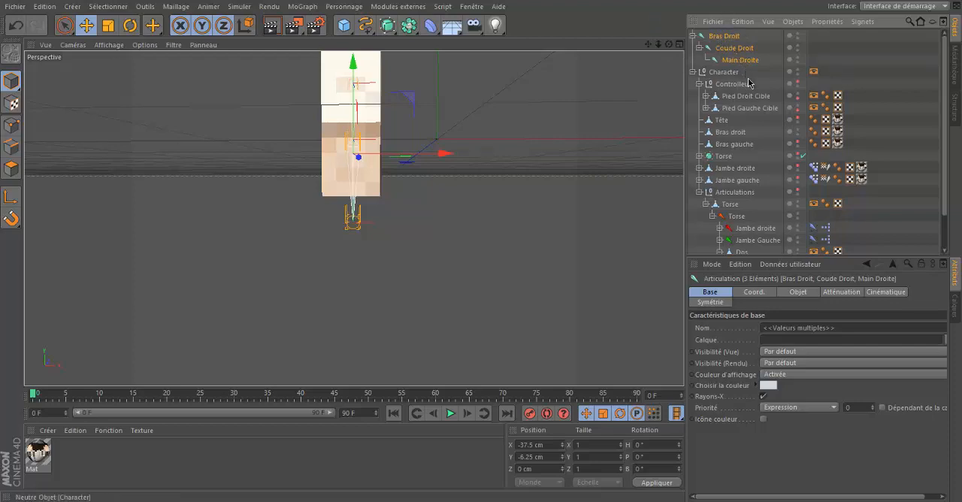
pyautogui.keyDown('ctrl'); pyautogui.click(730, 133); pyautogui.keyUp('ctrl')
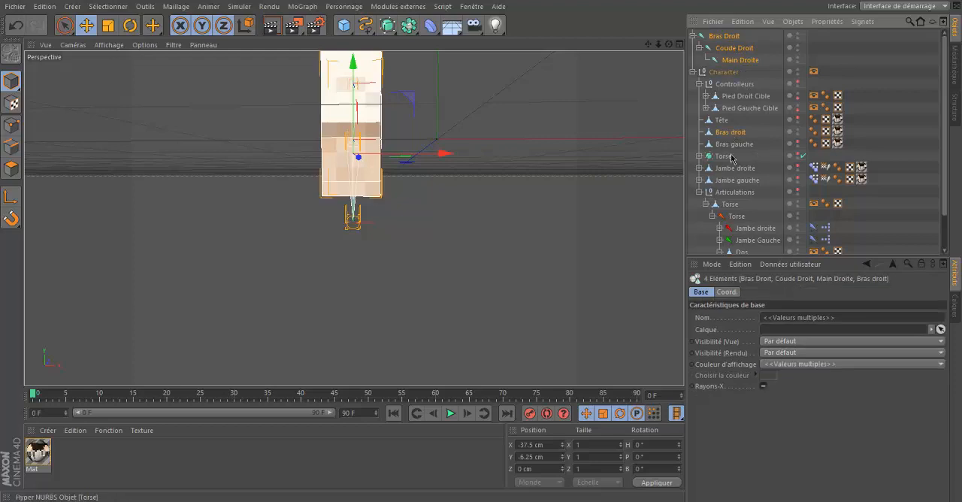
pyautogui.click(343, 7)
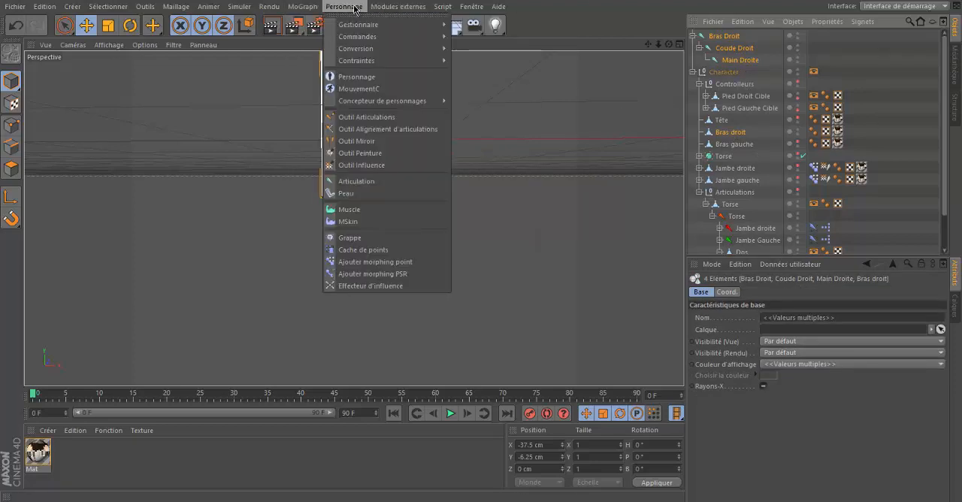
pyautogui.moveTo(365, 36)
pyautogui.click(488, 42)
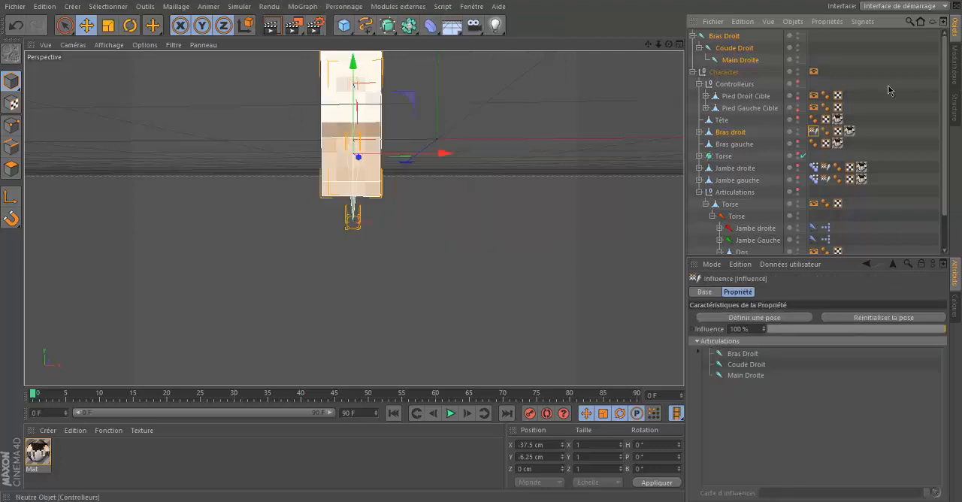
# Step: Test the skinning by rotating the Coude Droit joint to P -90°, checking the deformation and rotating it back straight
pyautogui.moveTo(668, 45)
pyautogui.mouseDown()
pyautogui.moveTo(483, 249)
pyautogui.moveTo(668, 46)
pyautogui.moveTo(466, 245)
pyautogui.moveTo(674, 48)
pyautogui.mouseUp()
pyautogui.click(678, 46)
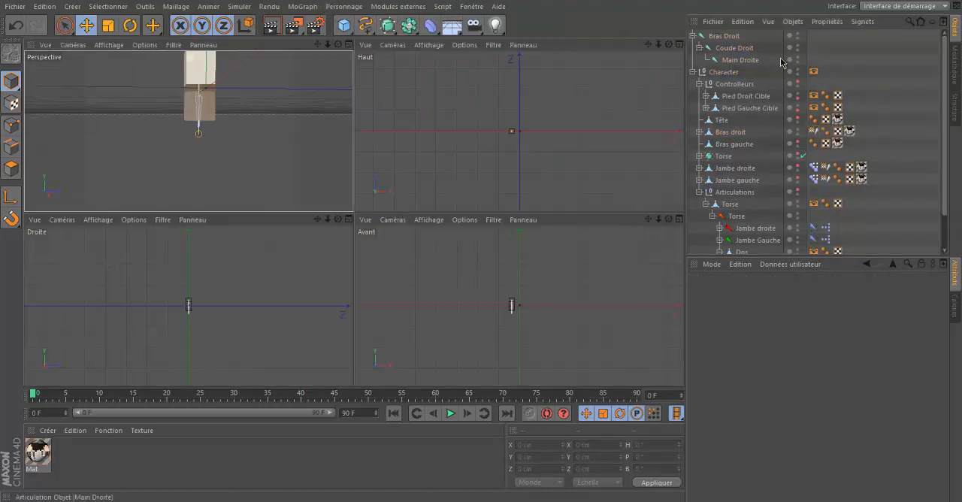
pyautogui.click(348, 44)
pyautogui.click(373, 94)
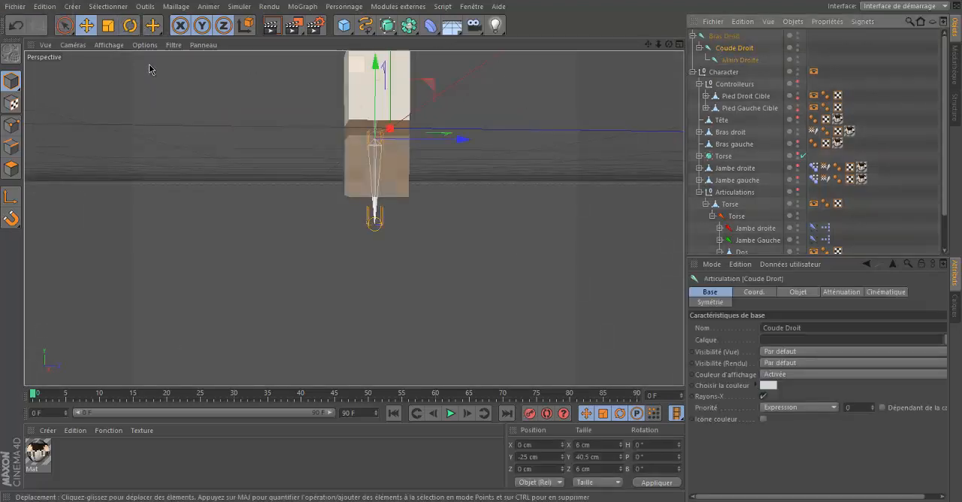
pyautogui.click(129, 30)
pyautogui.moveTo(413, 94); pyautogui.dragTo(453, 173)
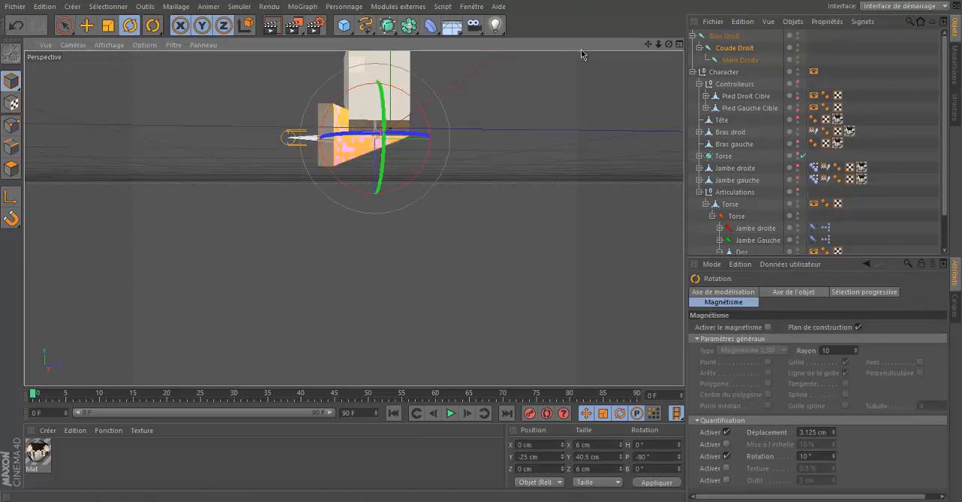
pyautogui.moveTo(669, 45); pyautogui.dragTo(481, 246)
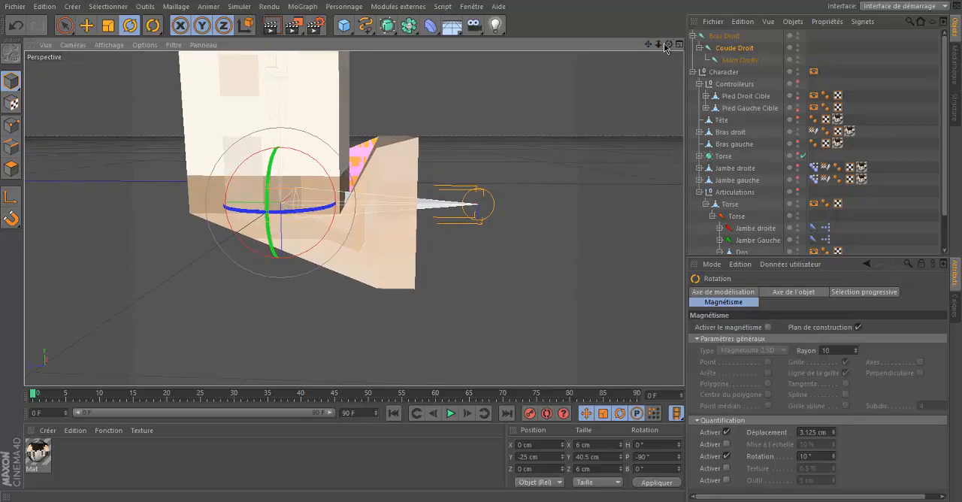
pyautogui.moveTo(669, 44); pyautogui.dragTo(483, 250)
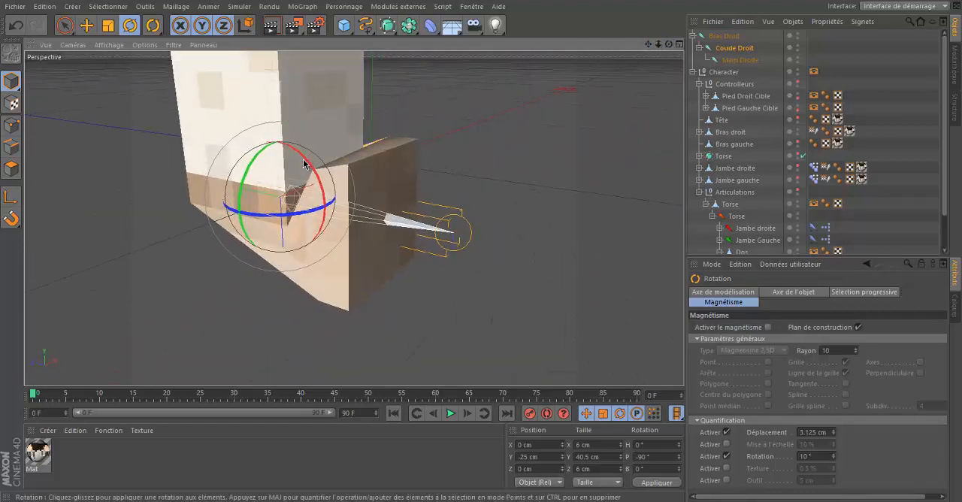
pyautogui.moveTo(303, 160); pyautogui.dragTo(348, 276)
pyautogui.moveTo(670, 45); pyautogui.dragTo(650, 58)
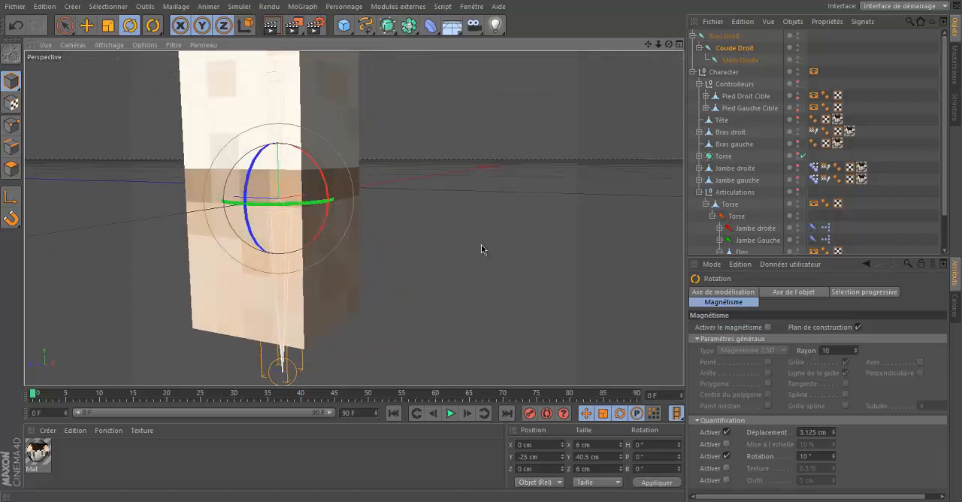
pyautogui.scroll(-4, 483, 249)
pyautogui.click(724, 122)
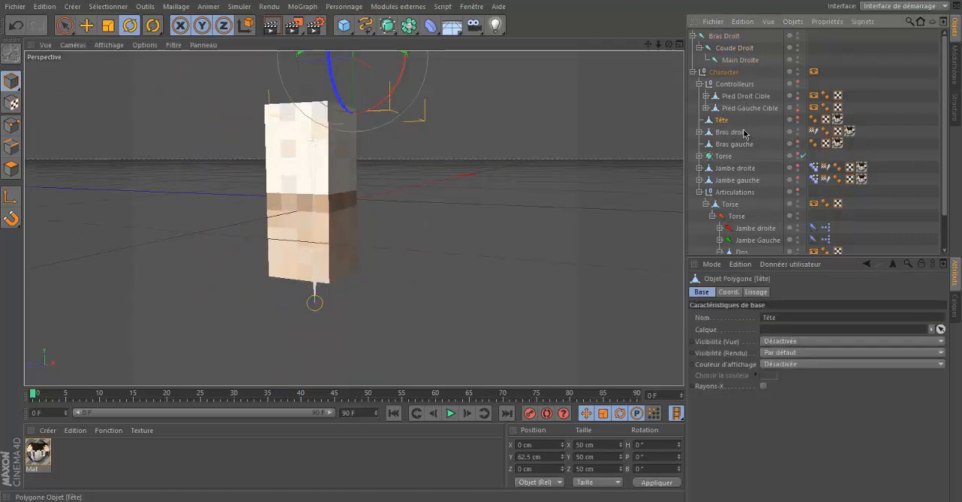
pyautogui.click(731, 133)
pyautogui.click(342, 7)
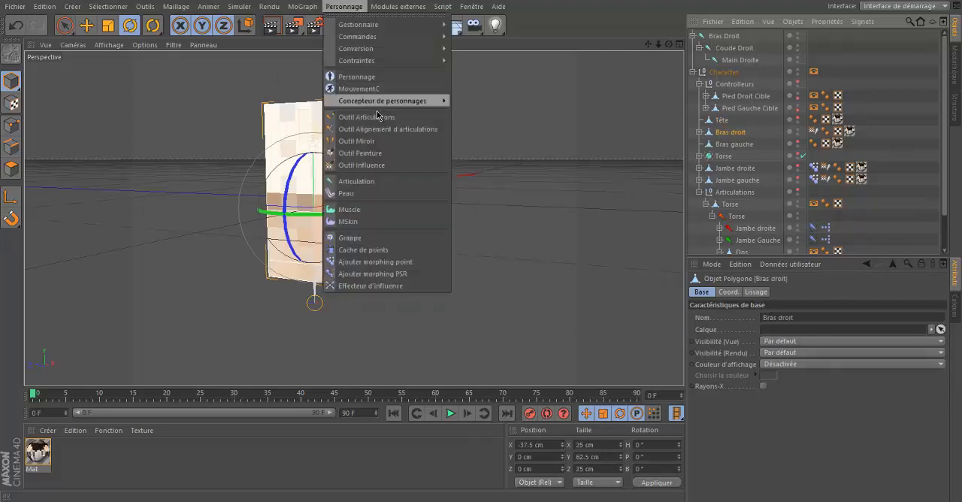
pyautogui.click(389, 262)
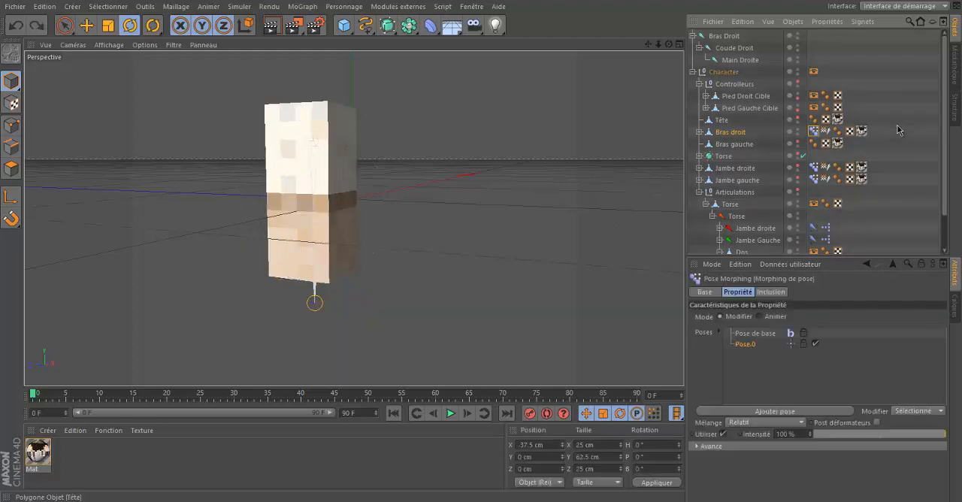
pyautogui.press('Delete')
# Step: Bend the Coude Droit joint to P -90° and add a point morph to the Bras droit mesh with its pose named 1
pyautogui.click(732, 48)
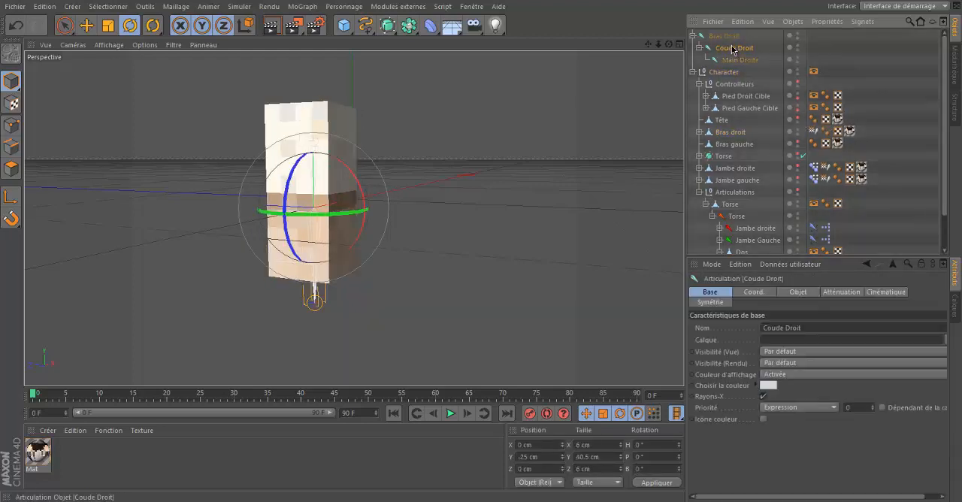
pyautogui.moveTo(349, 174); pyautogui.dragTo(209, 71)
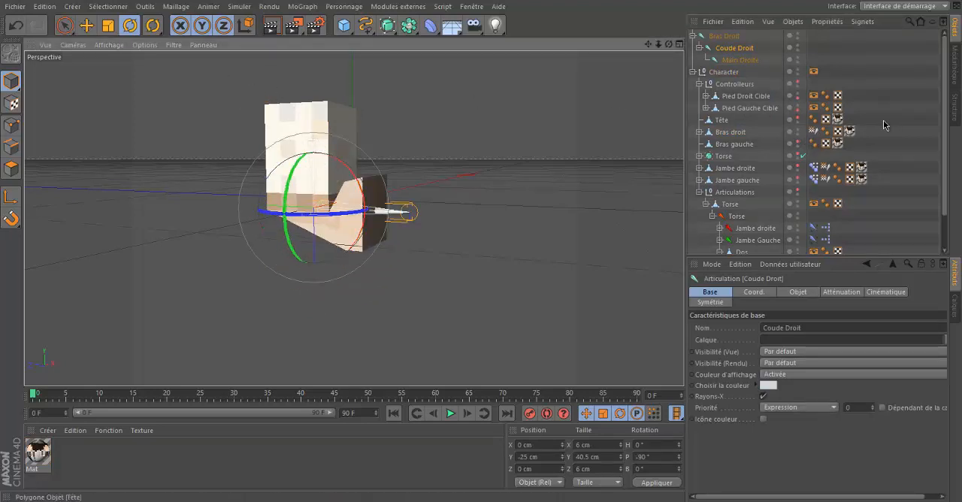
pyautogui.click(727, 134)
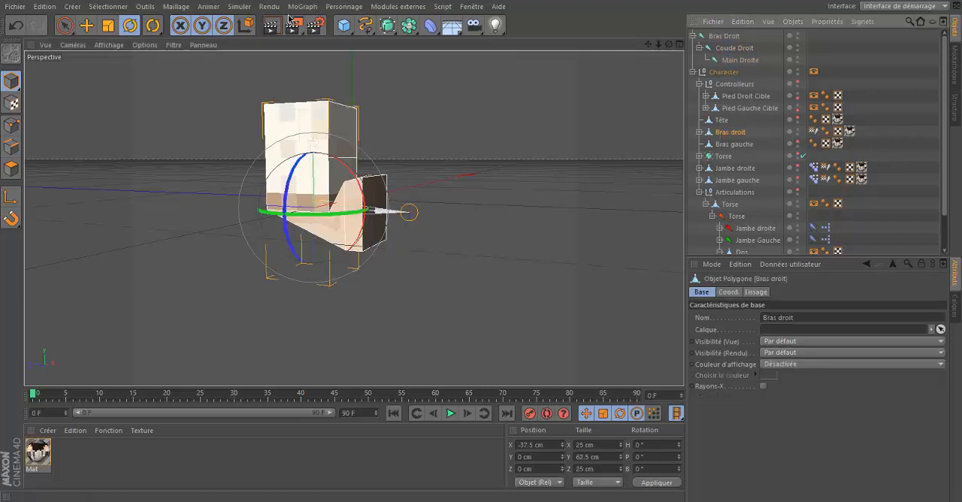
pyautogui.click(344, 6)
pyautogui.click(376, 261)
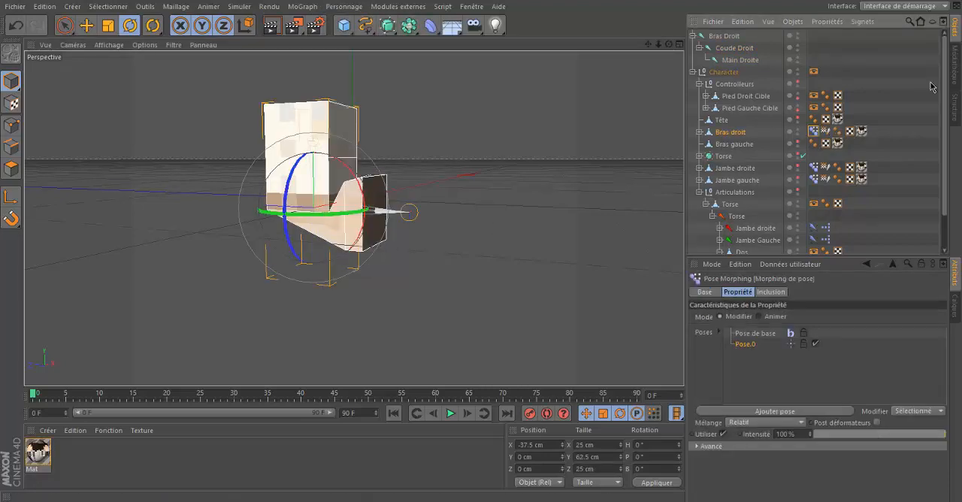
pyautogui.doubleClick(754, 345)
pyautogui.write('1')
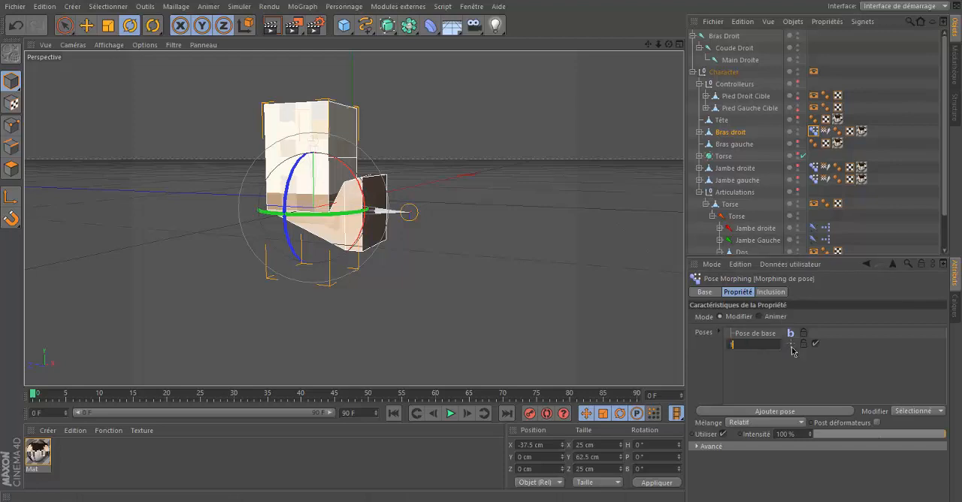
pyautogui.press('Return')
# Step: In edge mode, raise the arm's elbow edge on the inner side of the bend to Y 12.5 cm for pose 1
pyautogui.moveTo(669, 43); pyautogui.dragTo(676, 43)
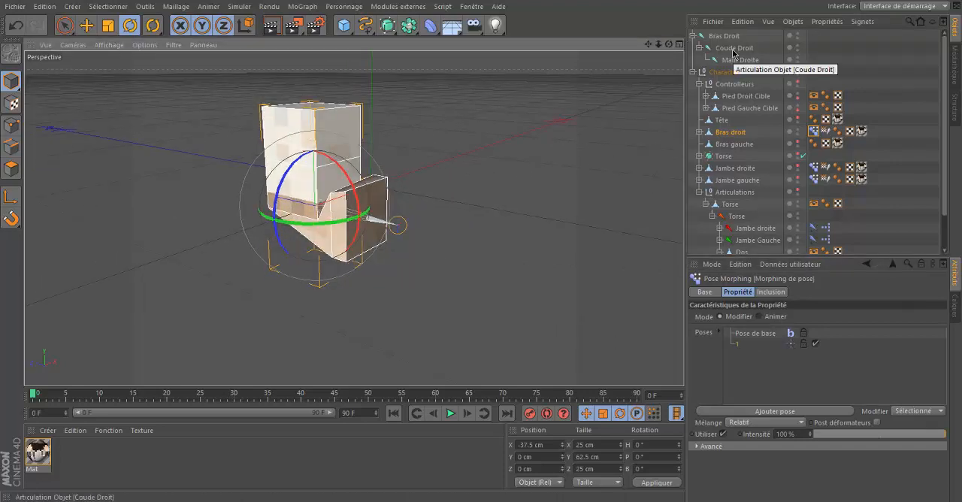
pyautogui.moveTo(669, 45)
pyautogui.mouseDown()
pyautogui.moveTo(482, 245)
pyautogui.moveTo(668, 44)
pyautogui.mouseUp()
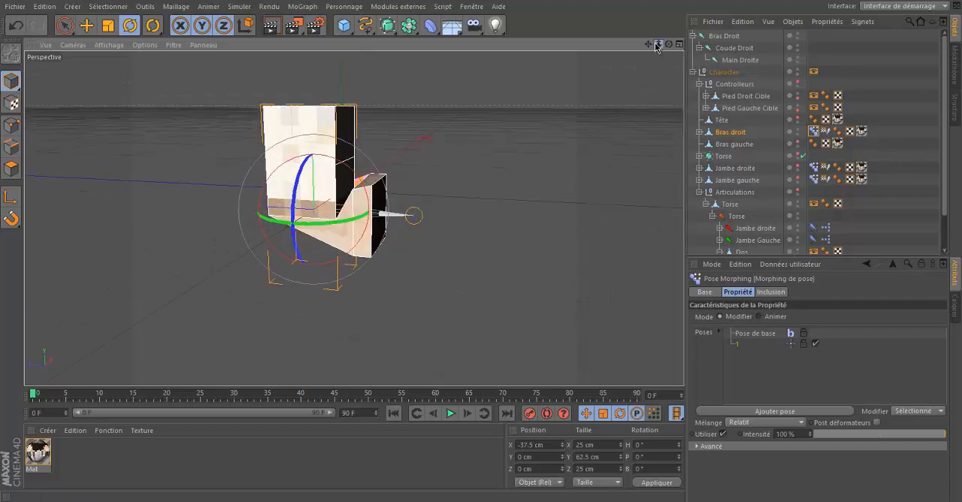
pyautogui.scroll(4, 324, 96)
pyautogui.click(11, 147)
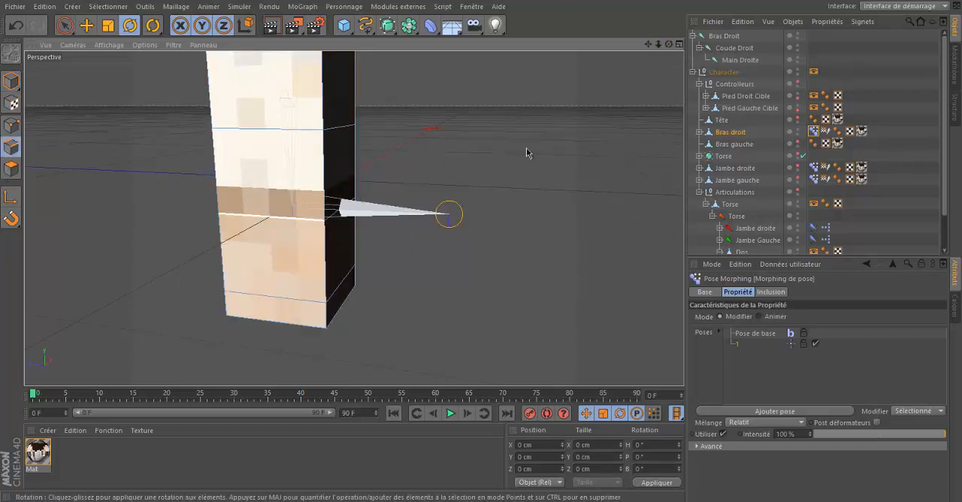
pyautogui.moveTo(670, 44)
pyautogui.mouseDown()
pyautogui.moveTo(482, 246)
pyautogui.moveTo(669, 44)
pyautogui.mouseUp()
pyautogui.click(309, 203)
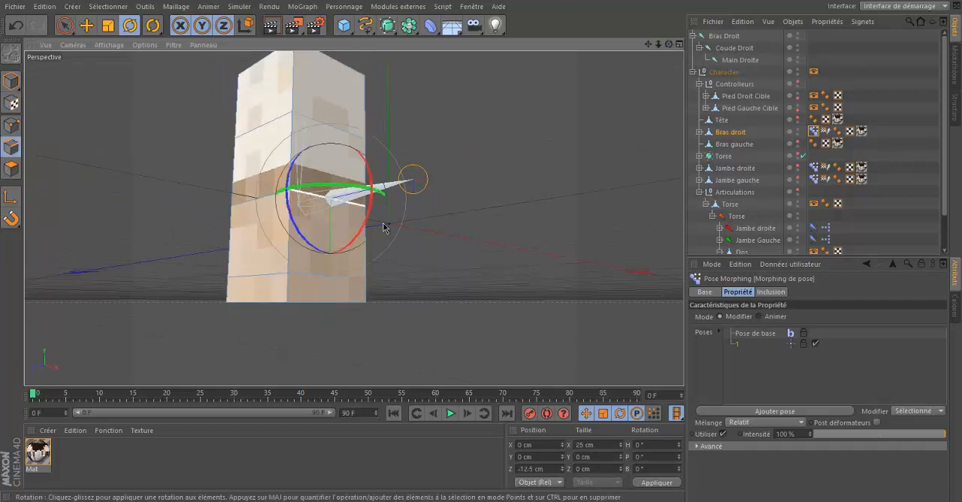
pyautogui.click(86, 24)
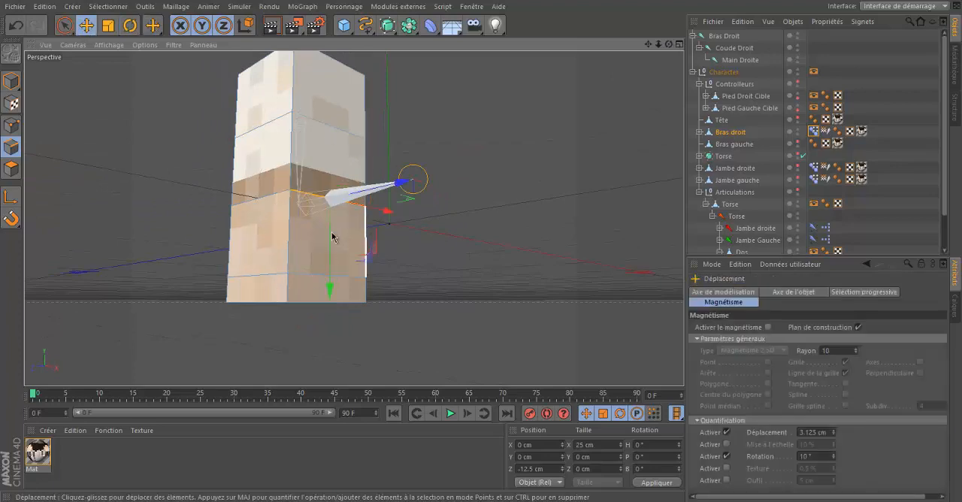
pyautogui.moveTo(332, 238); pyautogui.dragTo(342, 191)
# Step: Lower the opposite elbow edge on the outer side of the bend to square off the elbow, and return to model mode
pyautogui.moveTo(668, 43); pyautogui.dragTo(292, 210)
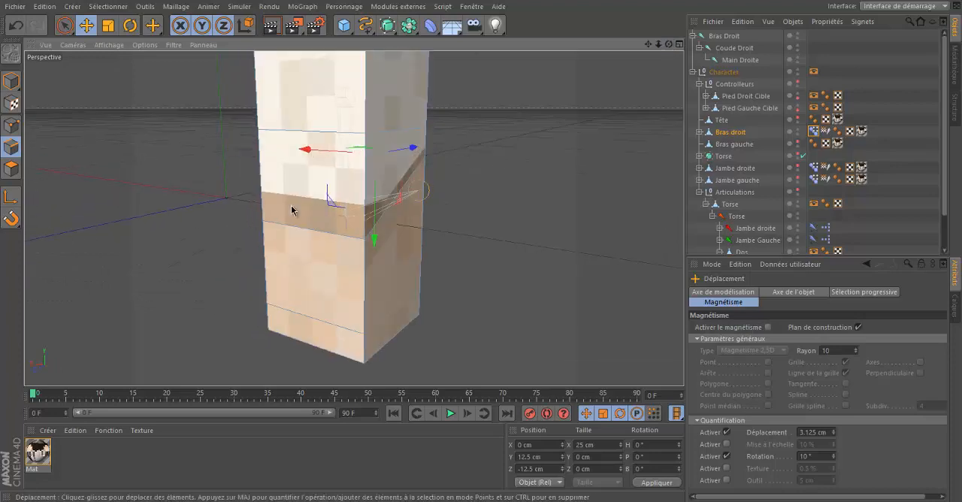
pyautogui.click(292, 224)
pyautogui.moveTo(312, 284); pyautogui.dragTo(313, 341)
pyautogui.moveTo(482, 250); pyautogui.dragTo(482, 251)
pyautogui.click(565, 106)
pyautogui.click(9, 81)
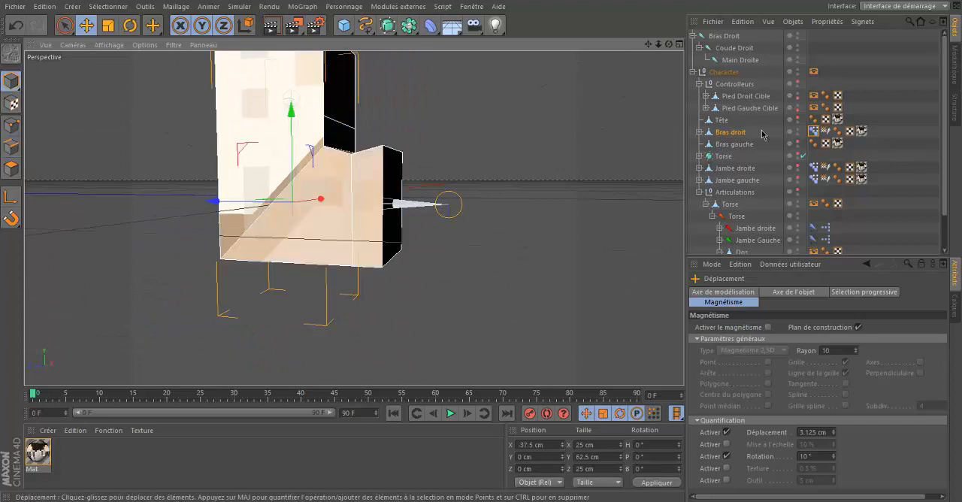
pyautogui.moveTo(670, 45); pyautogui.dragTo(482, 247)
pyautogui.moveTo(667, 46); pyautogui.dragTo(483, 248)
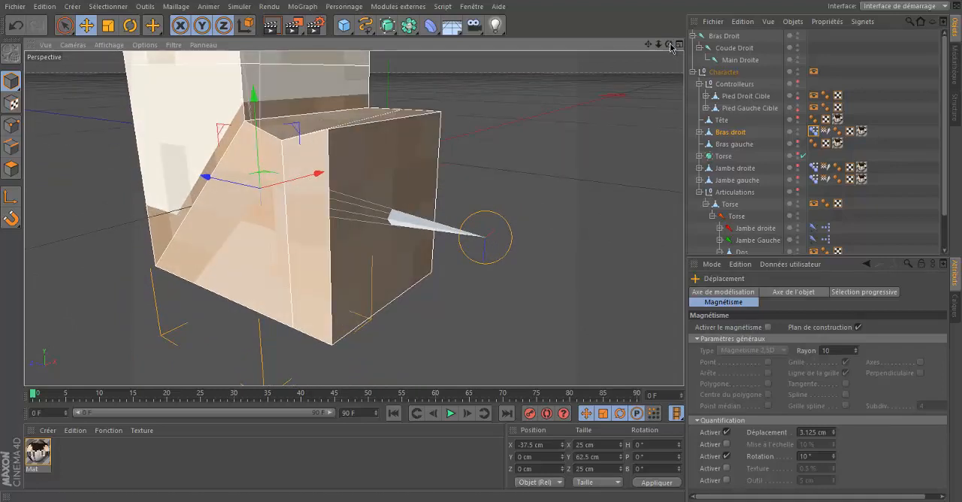
pyautogui.moveTo(670, 45); pyautogui.dragTo(483, 248)
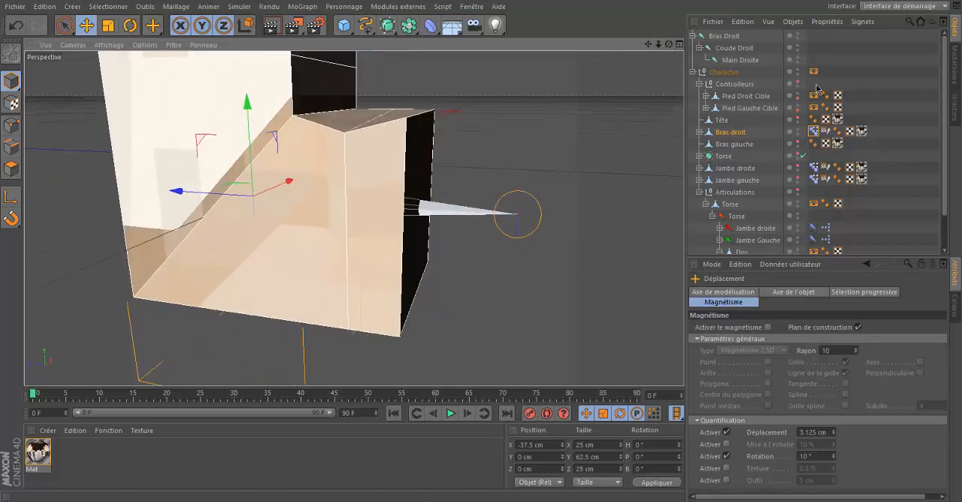
# Step: Paint 100% Coude Droit influence onto the partly weighted upper end of the Bras droit forearm with the Influence tool
pyautogui.click(865, 104)
pyautogui.click(741, 133)
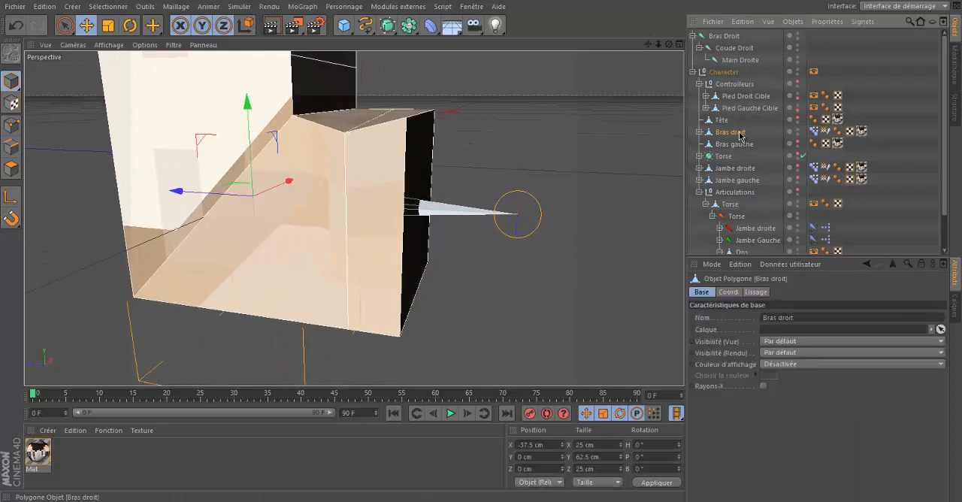
pyautogui.click(895, 72)
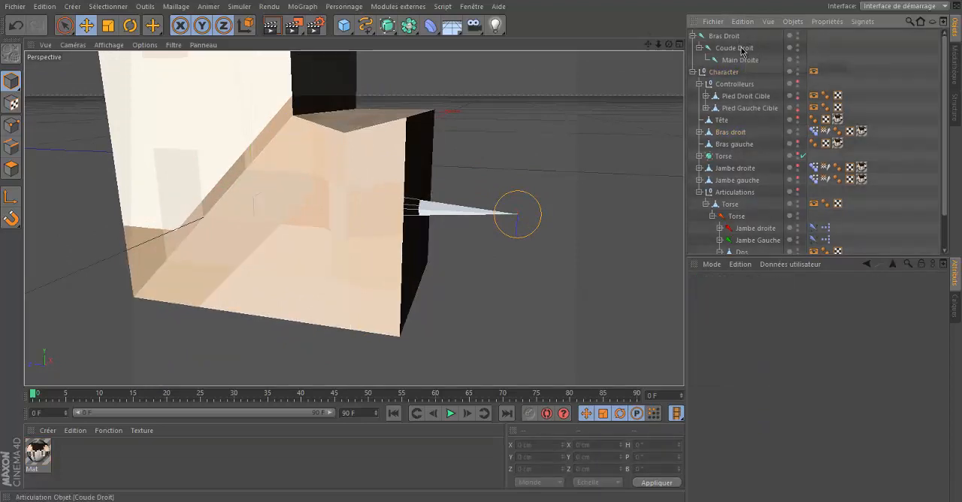
pyautogui.click(740, 49)
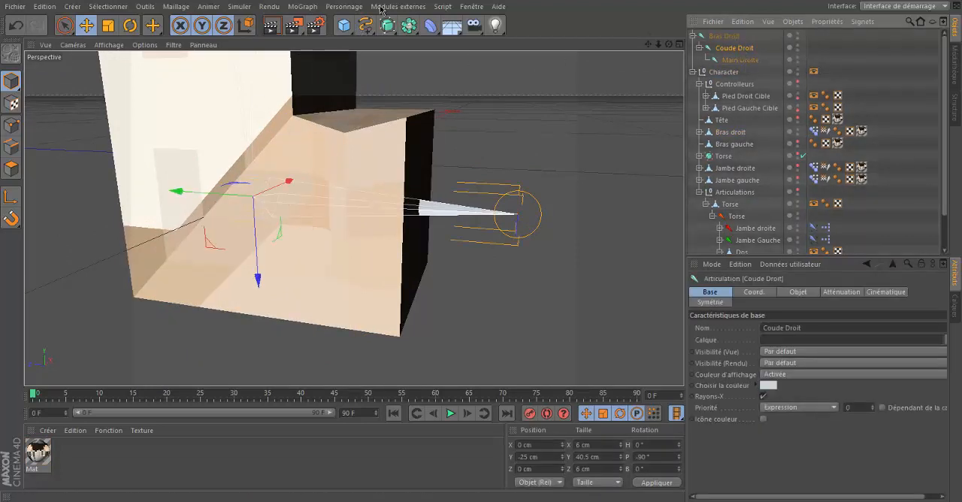
pyautogui.click(355, 9)
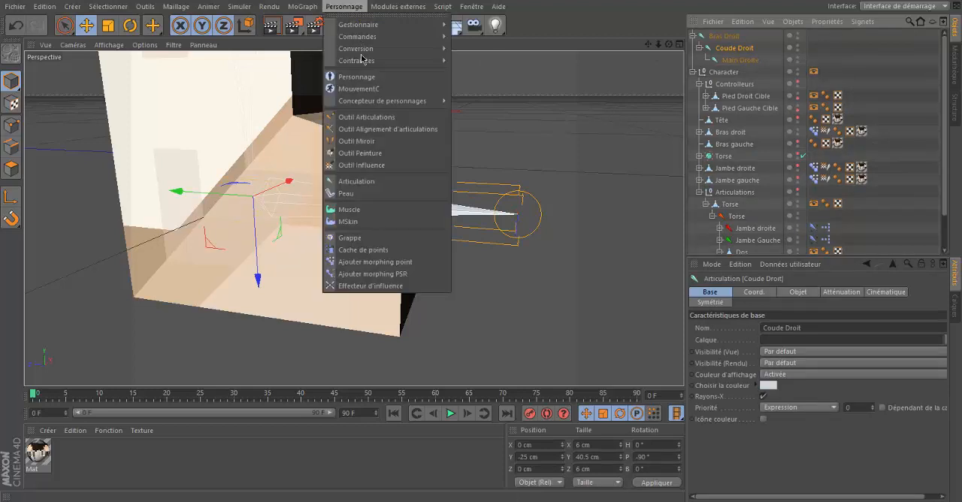
pyautogui.click(362, 164)
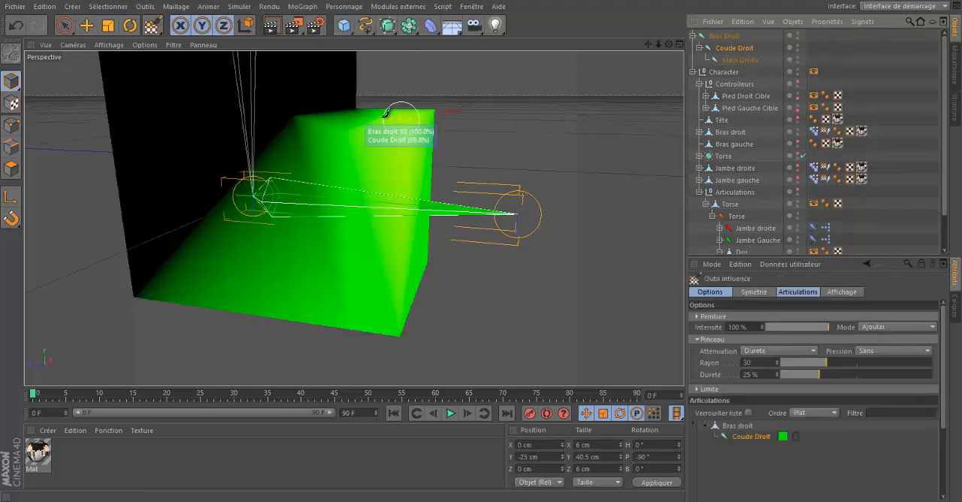
pyautogui.moveTo(307, 139); pyautogui.dragTo(350, 140)
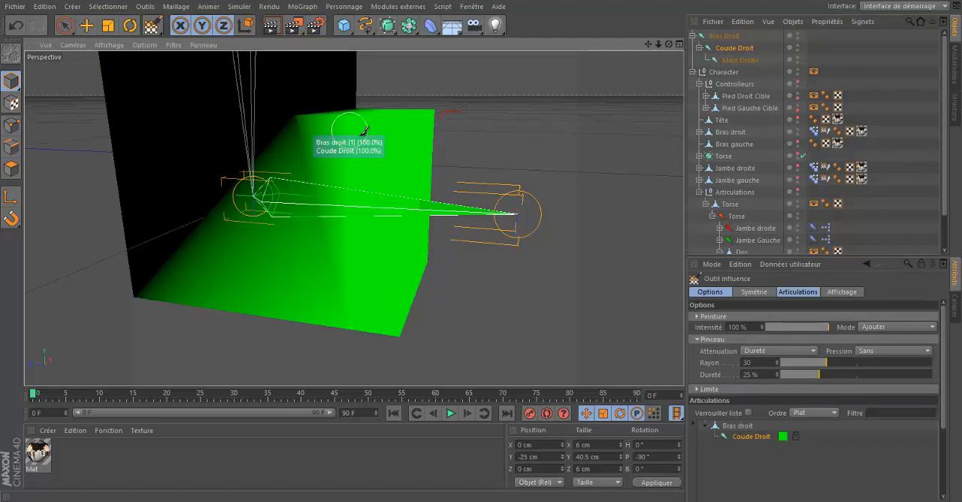
pyautogui.click(82, 29)
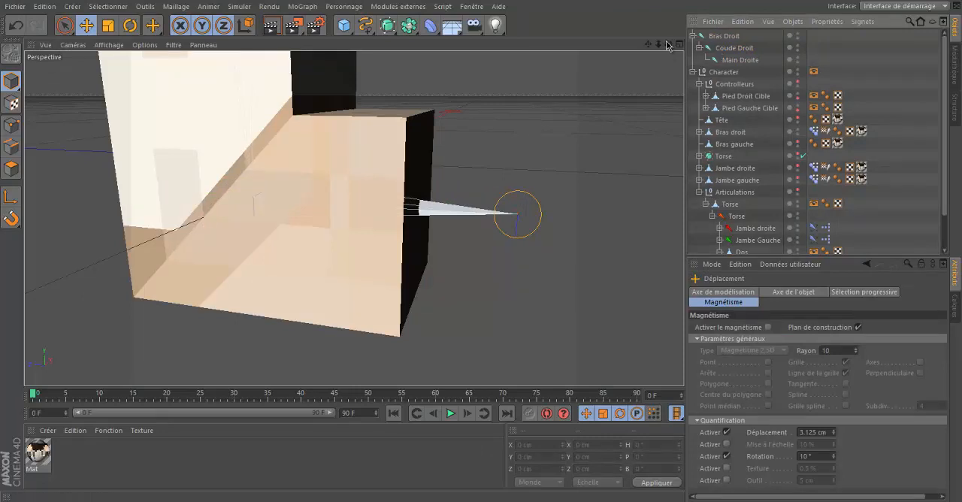
# Step: Check the elbow's deformation from both sides of the arm while testing the rotation of the Coude Droit joint
pyautogui.moveTo(667, 45); pyautogui.dragTo(482, 248)
pyautogui.moveTo(659, 44); pyautogui.dragTo(482, 246)
pyautogui.moveTo(669, 44); pyautogui.dragTo(481, 246)
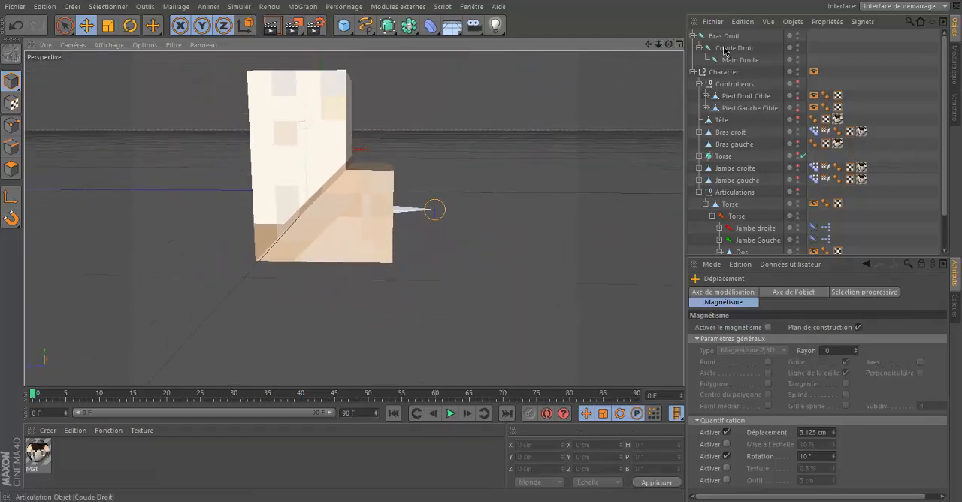
pyautogui.click(726, 48)
pyautogui.press('r')
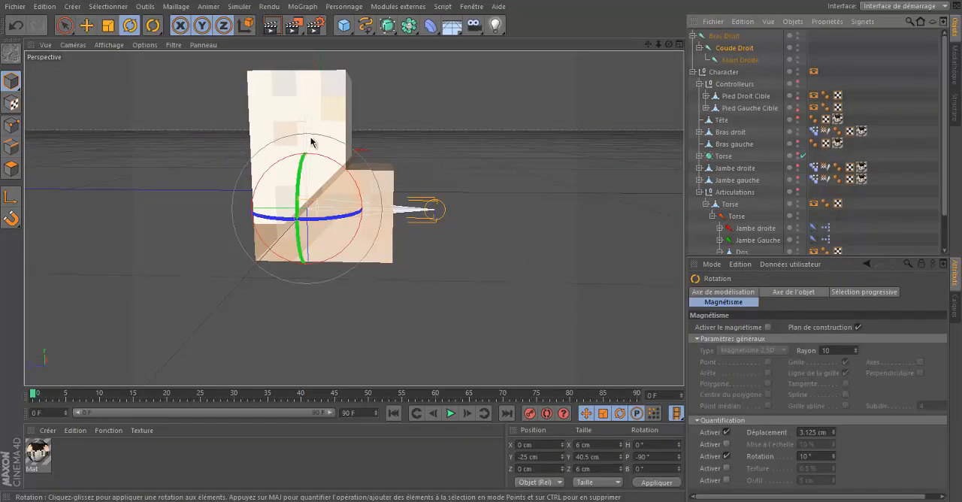
pyautogui.moveTo(340, 175); pyautogui.dragTo(369, 238)
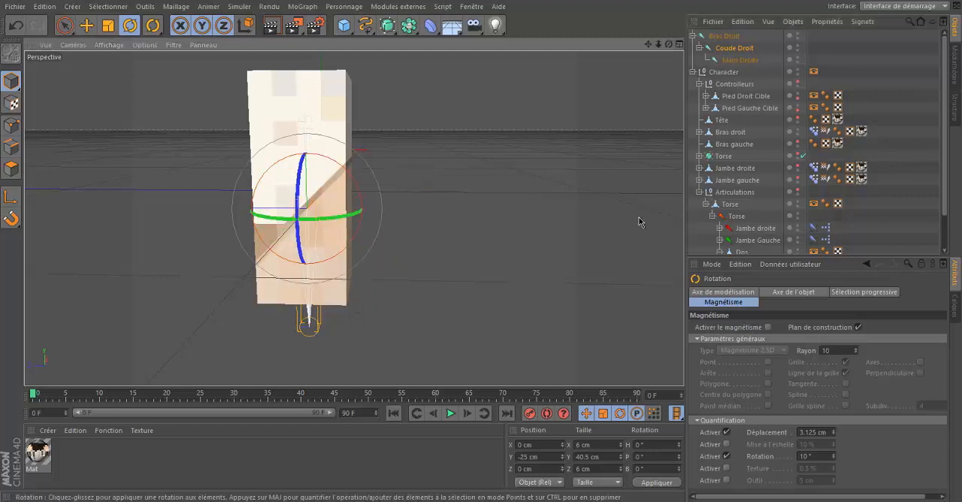
pyautogui.click(833, 59)
pyautogui.keyDown('alt'); pyautogui.moveTo(472, 250); pyautogui.dragTo(484, 248); pyautogui.keyUp('alt')
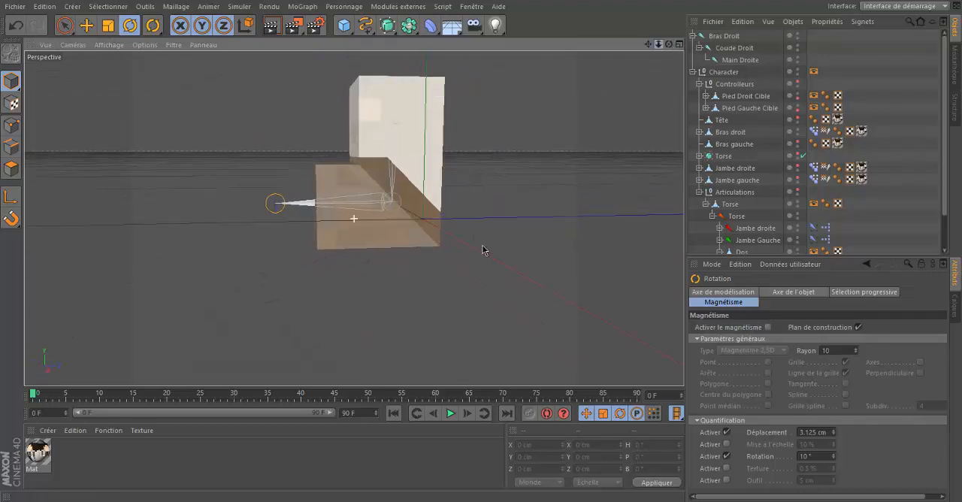
pyautogui.click(711, 49)
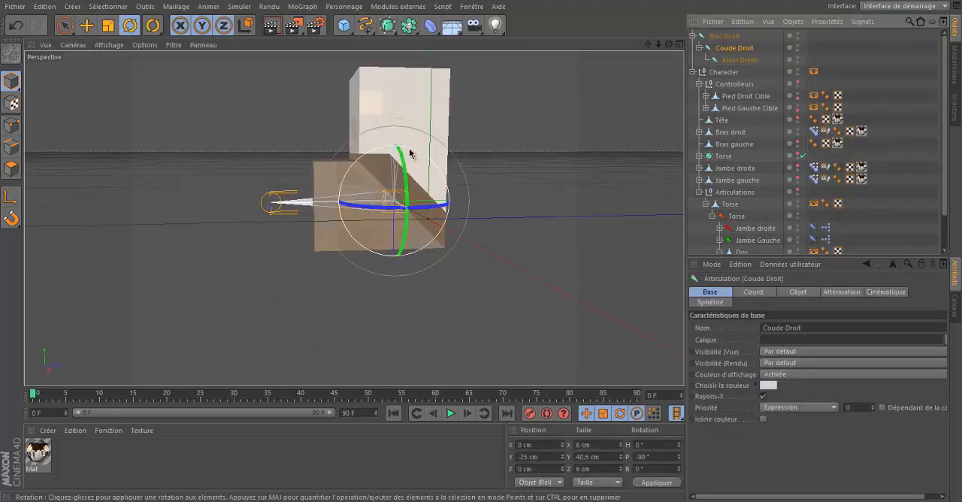
pyautogui.moveTo(383, 154)
pyautogui.mouseDown()
pyautogui.moveTo(369, 146)
pyautogui.moveTo(350, 158)
pyautogui.moveTo(344, 171)
pyautogui.moveTo(353, 188)
pyautogui.moveTo(319, 217)
pyautogui.moveTo(387, 157)
pyautogui.mouseUp()
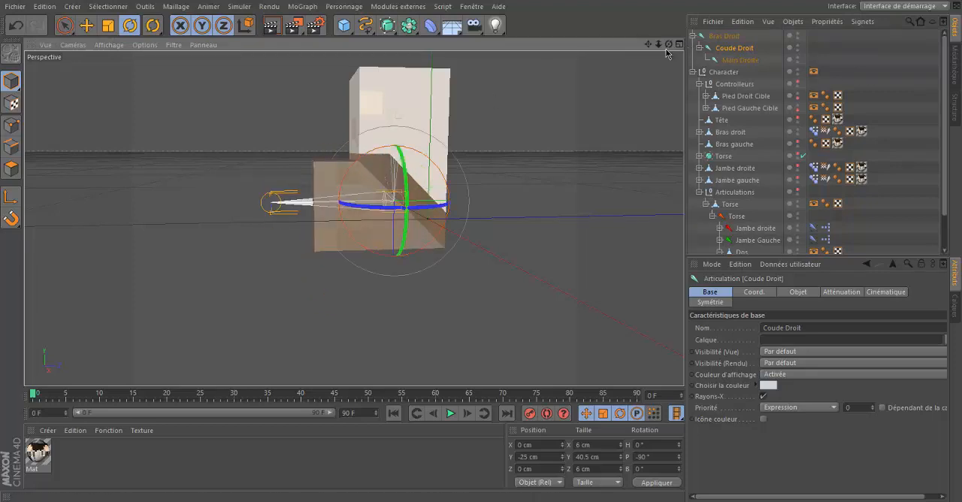
# Step: Render a preview of the character from the front three-quarter side to examine the bent arm, and return to the side view
pyautogui.moveTo(669, 44); pyautogui.dragTo(724, 47)
pyautogui.click(848, 50)
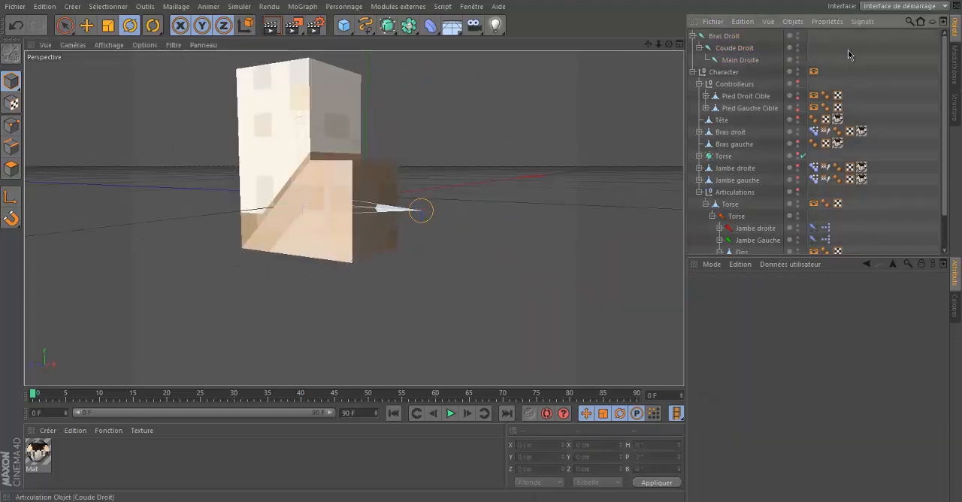
pyautogui.hotkey('ctrl', 'r')
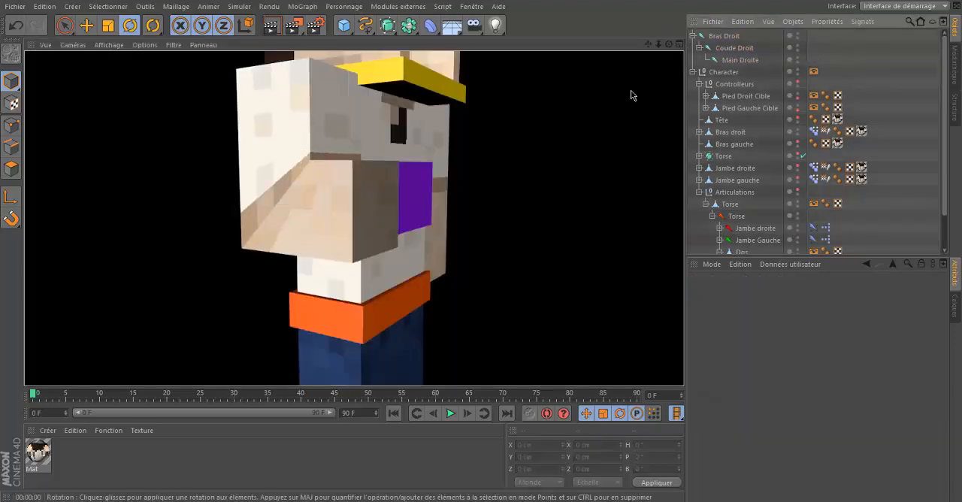
pyautogui.click(858, 71)
pyautogui.moveTo(669, 44); pyautogui.dragTo(714, 49)
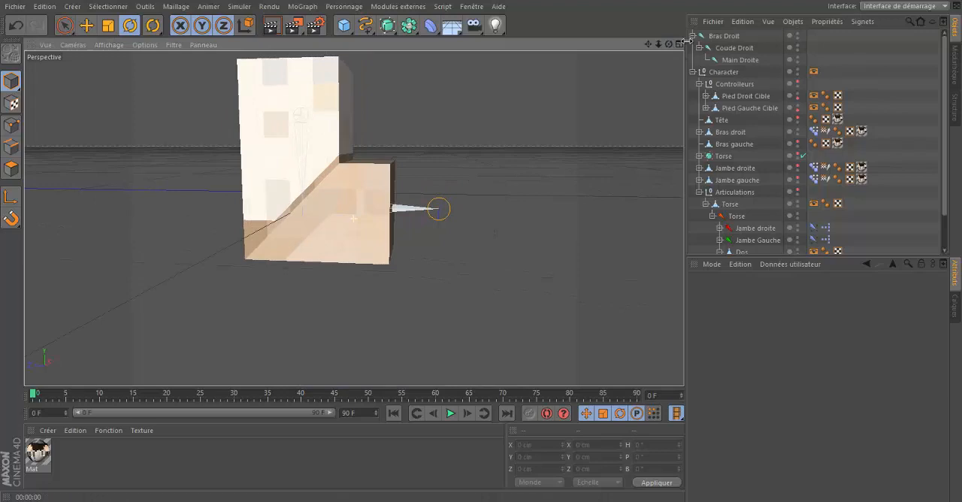
# Step: Add an XPresso tag to the Bras Droit joint
pyautogui.click(731, 48)
pyautogui.click(900, 47)
pyautogui.click(737, 48)
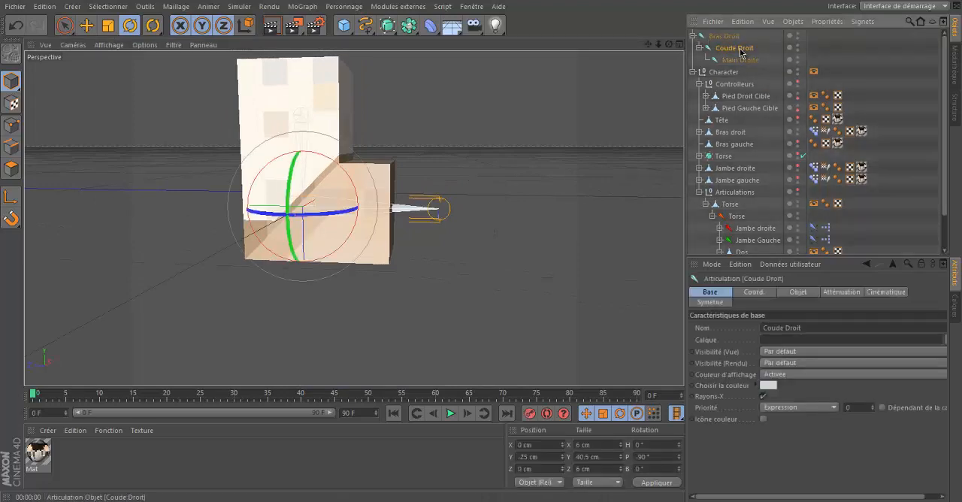
pyautogui.click(728, 37)
pyautogui.rightClick(731, 37)
pyautogui.moveTo(734, 43)
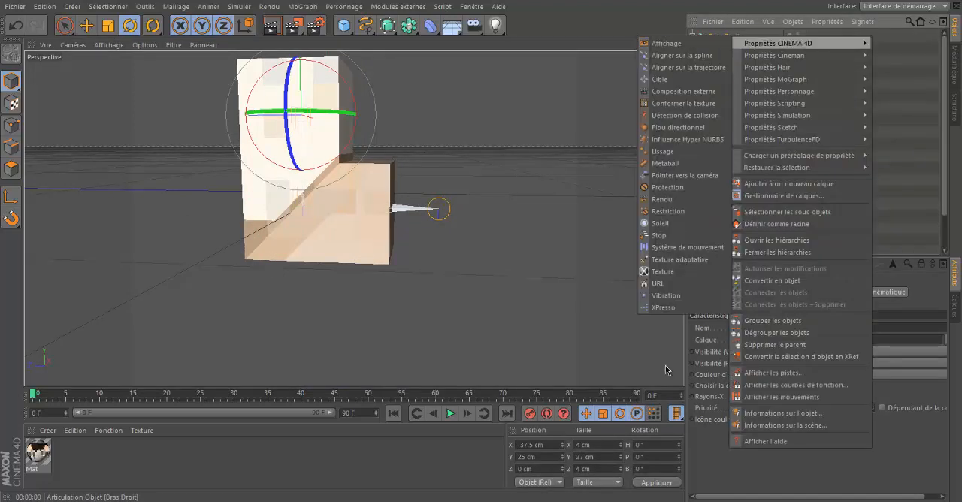
pyautogui.click(665, 307)
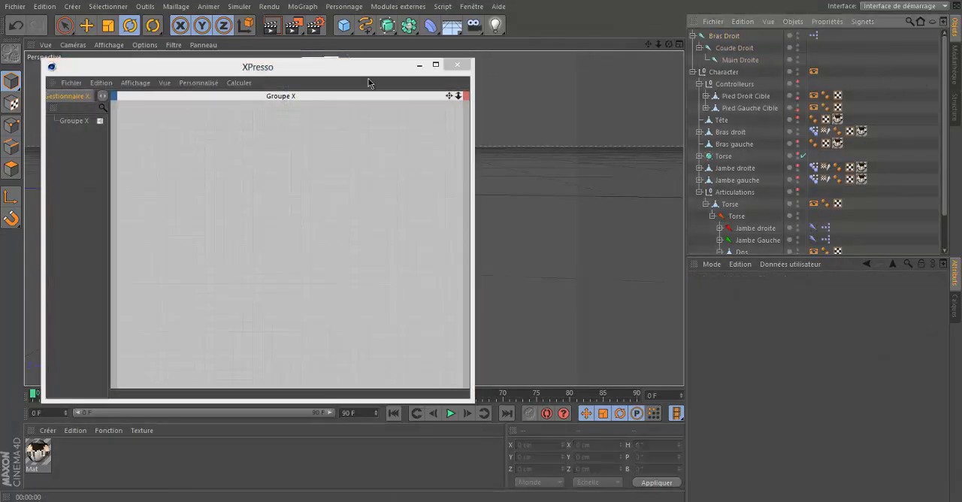
# Step: Add the Coude Droit joint and the Bras droit mesh's pose morph tag as nodes in the XPresso graph
pyautogui.moveTo(434, 139); pyautogui.dragTo(556, 99)
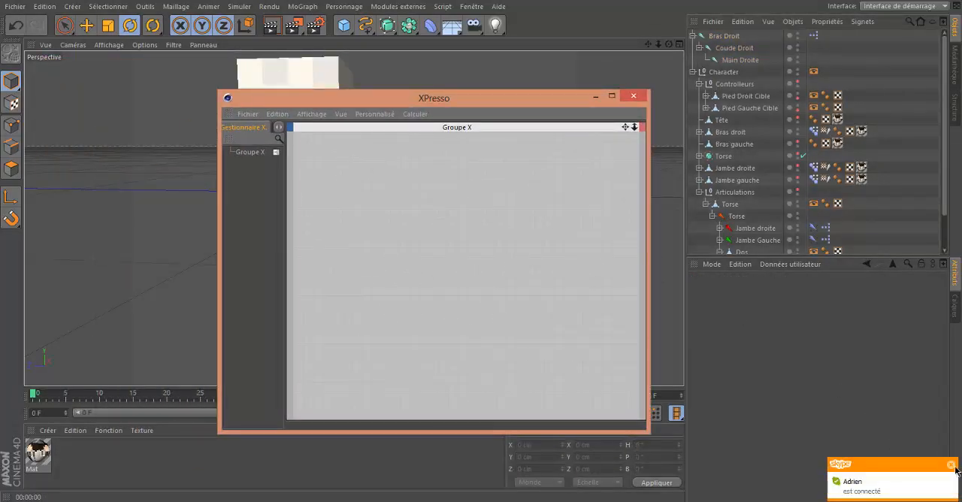
pyautogui.moveTo(474, 100); pyautogui.dragTo(363, 51)
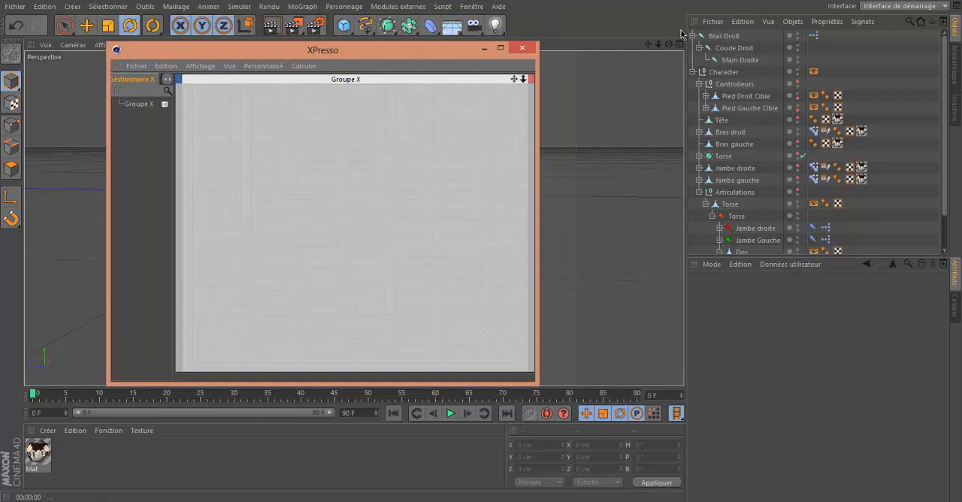
pyautogui.moveTo(400, 56); pyautogui.dragTo(786, 82)
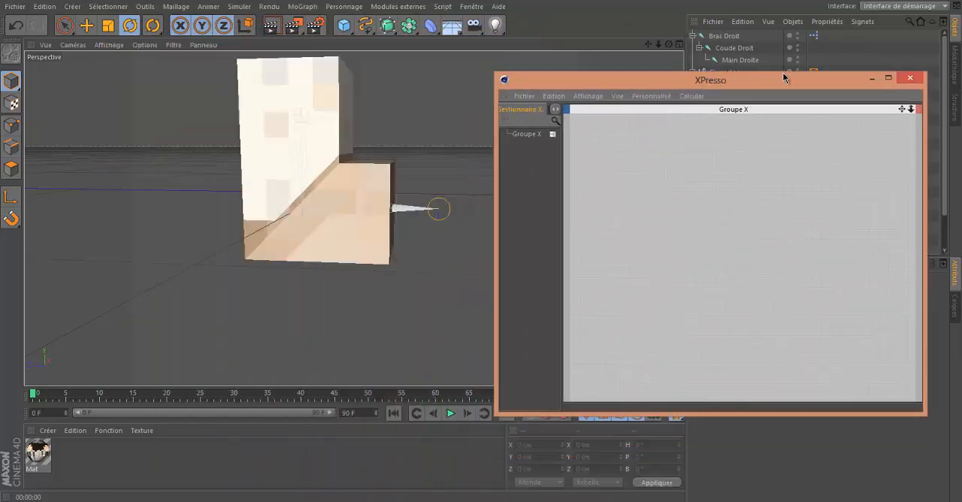
pyautogui.moveTo(734, 47); pyautogui.dragTo(726, 76)
pyautogui.moveTo(636, 160); pyautogui.dragTo(602, 188)
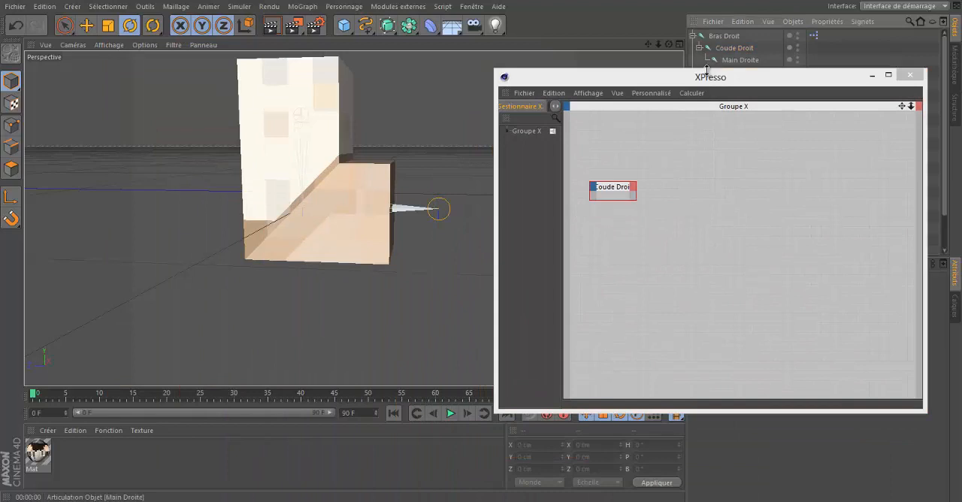
pyautogui.moveTo(676, 81); pyautogui.dragTo(432, 103)
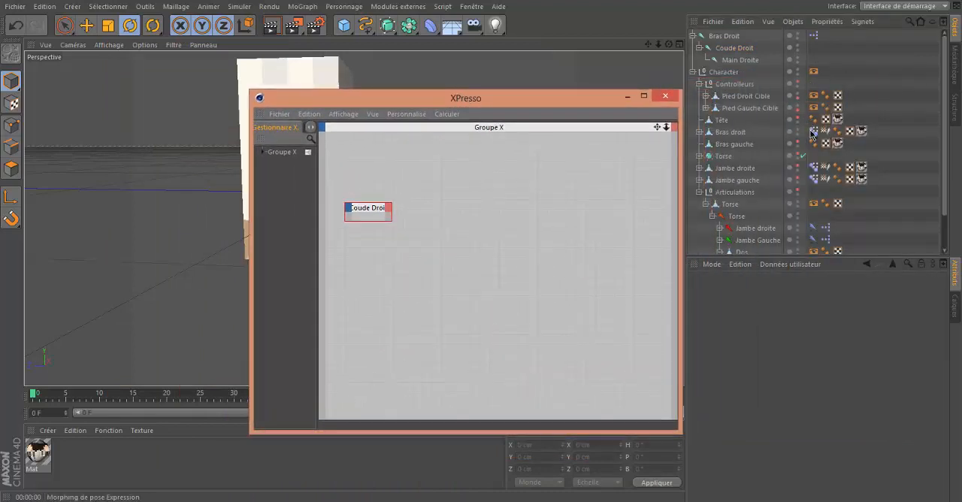
pyautogui.click(812, 133)
pyautogui.click(358, 216)
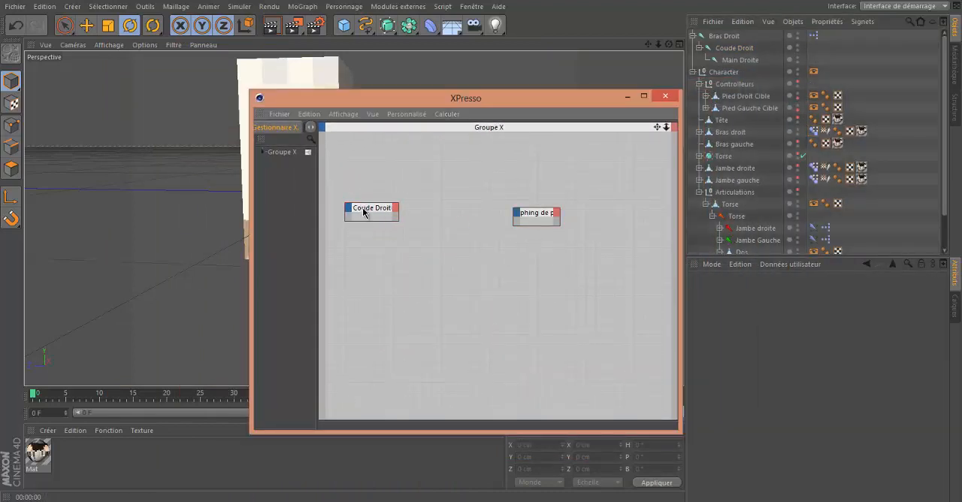
# Step: Add a Rotation . P output port to the Coude Droit node
pyautogui.click(396, 208)
pyautogui.moveTo(449, 262)
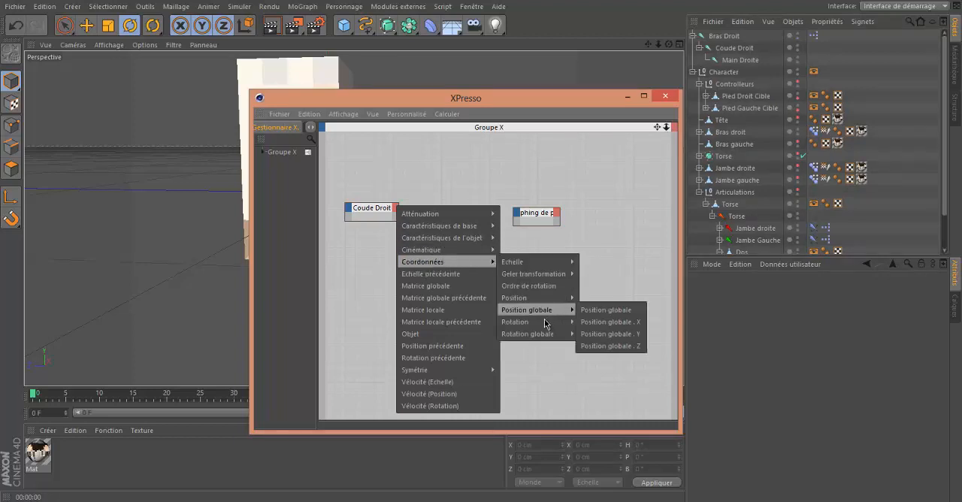
pyautogui.moveTo(526, 322)
pyautogui.click(592, 346)
# Step: Check the bend axis of the Coude Droit joint in the viewport and return to the XPresso graph
pyautogui.click(730, 48)
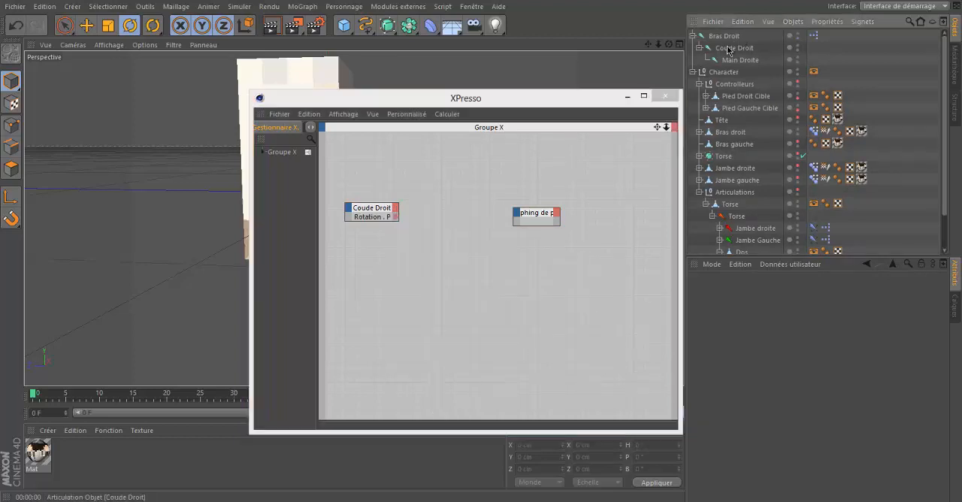
pyautogui.click(628, 97)
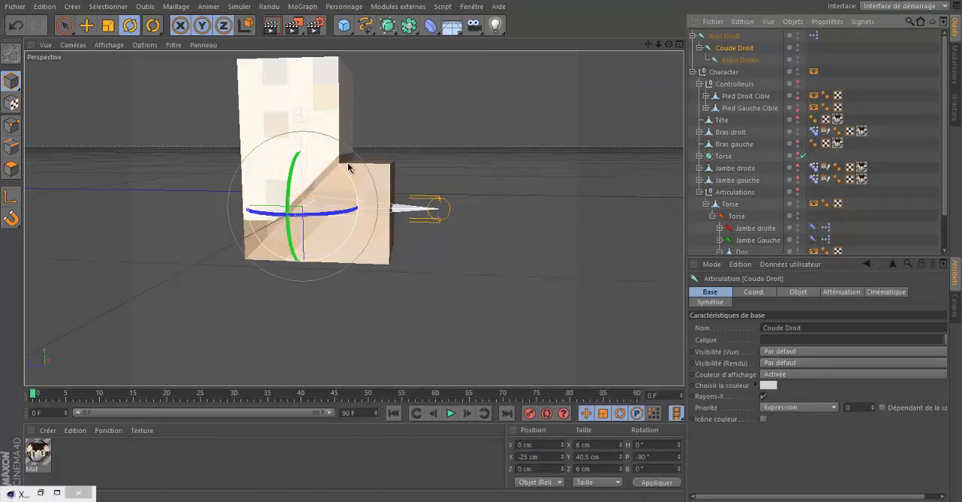
pyautogui.click(41, 493)
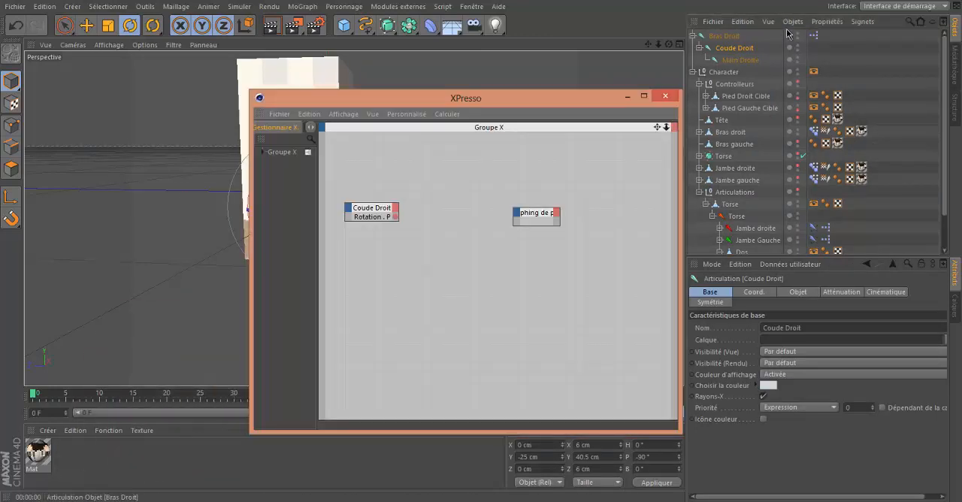
# Step: Insert a Cartographie d'intervalle node between the Coude Droit and pose morph nodes, with its input interval set to Degrés
pyautogui.moveTo(539, 100); pyautogui.dragTo(403, 98)
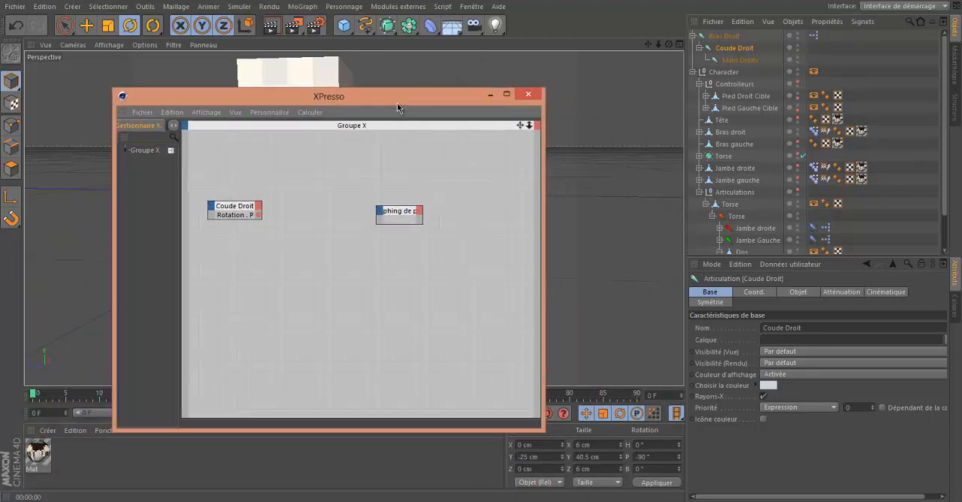
pyautogui.rightClick(280, 220)
pyautogui.moveTo(330, 223)
pyautogui.moveTo(444, 223)
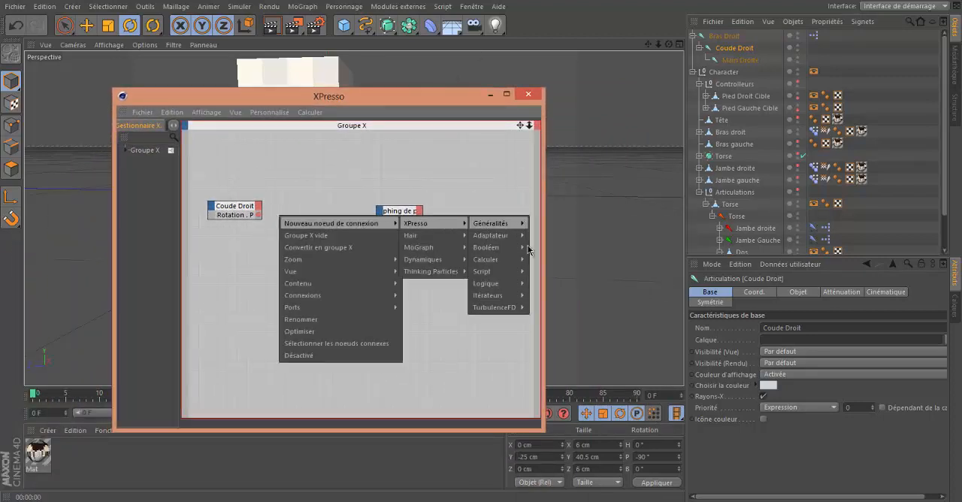
pyautogui.moveTo(519, 260)
pyautogui.click(561, 260)
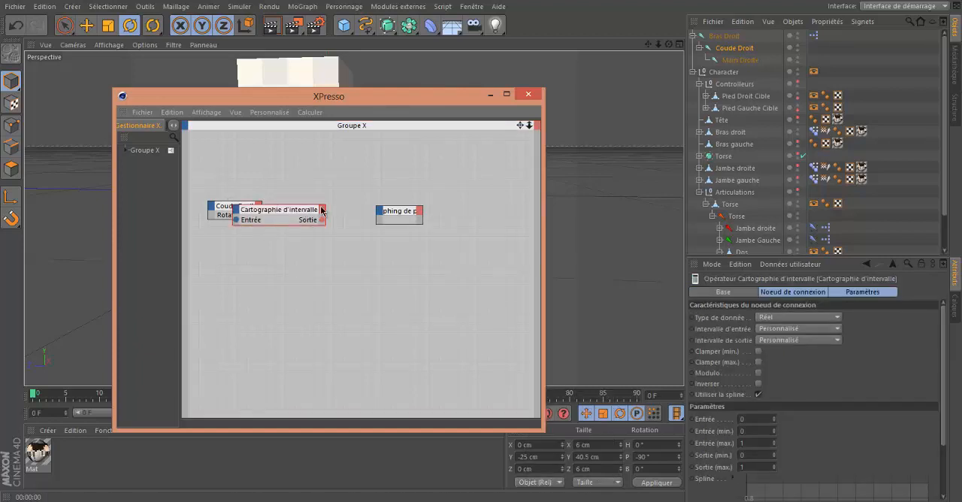
pyautogui.moveTo(287, 209); pyautogui.dragTo(319, 209)
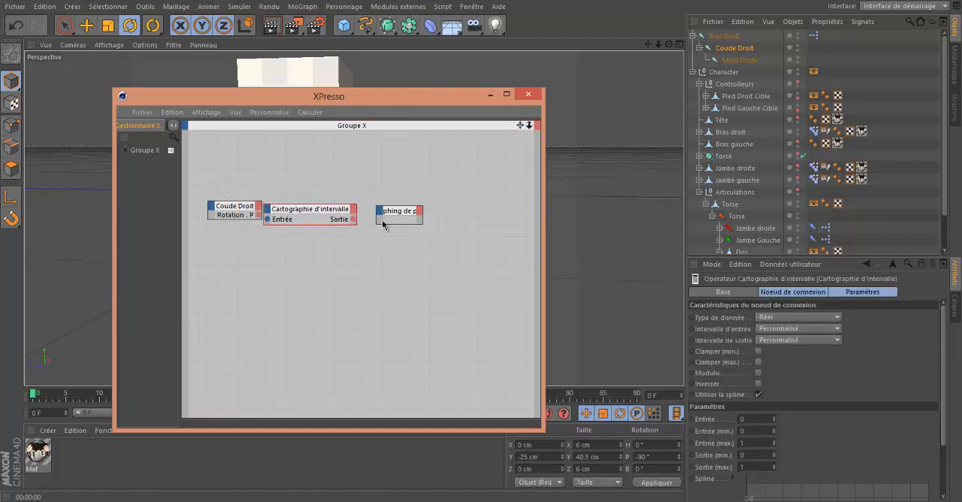
pyautogui.click(797, 328)
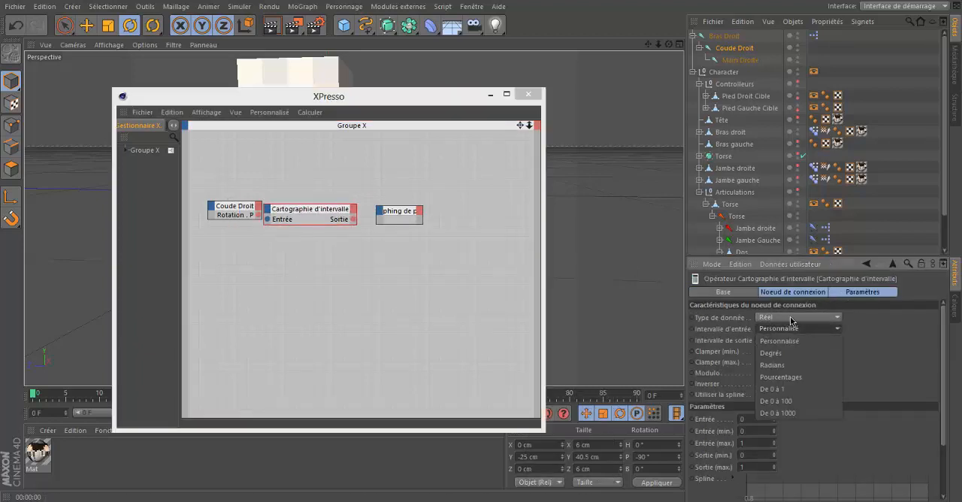
pyautogui.click(775, 354)
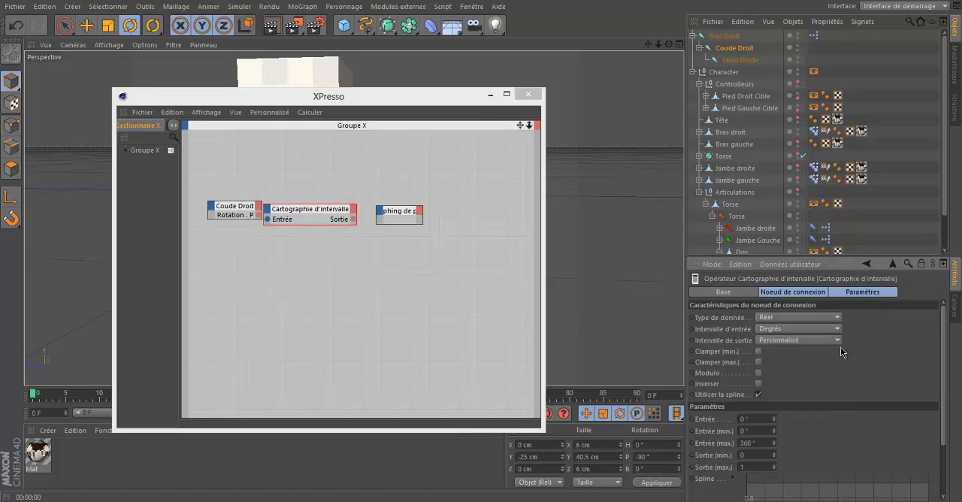
# Step: Set the Cartographie d'intervalle node's output interval to Pourcentages, mapping input 0° to -90° onto output 0% to 100%
pyautogui.click(811, 342)
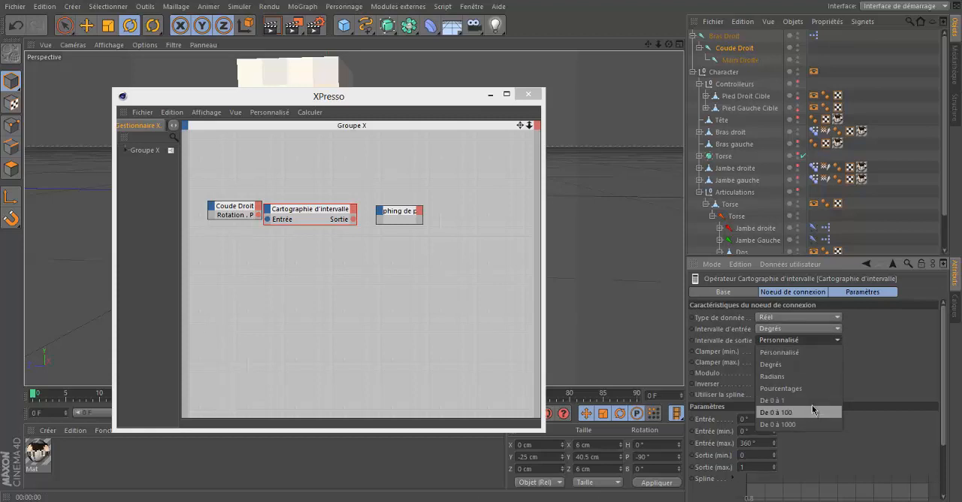
pyautogui.click(796, 388)
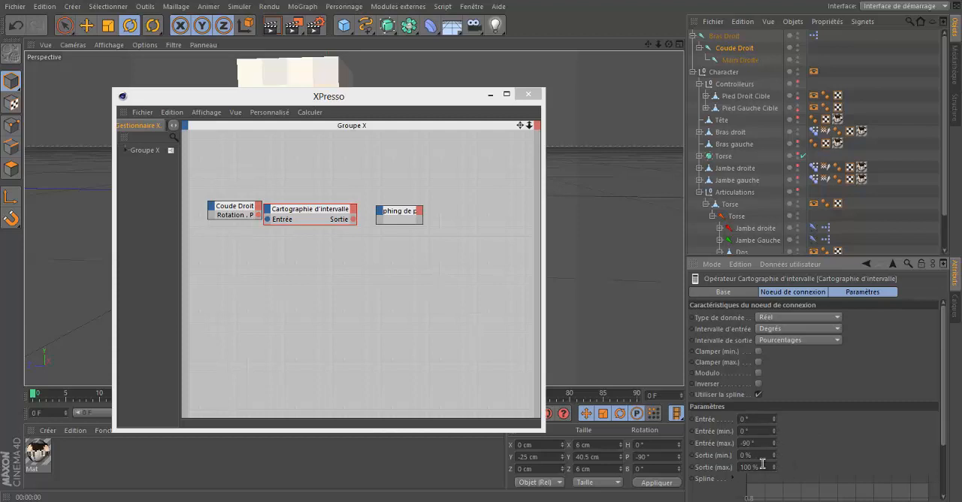
pyautogui.click(299, 218)
pyautogui.moveTo(300, 218); pyautogui.dragTo(306, 216)
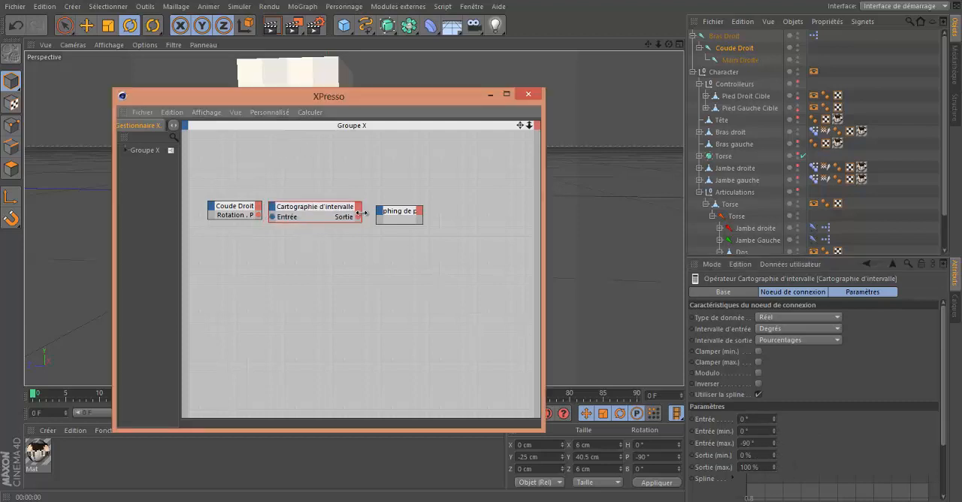
# Step: Add a 1 Intensité input port to the Morphing de pose node and wire Rotation . P to it through the Cartographie d'intervalle node
pyautogui.click(398, 214)
pyautogui.click(383, 218)
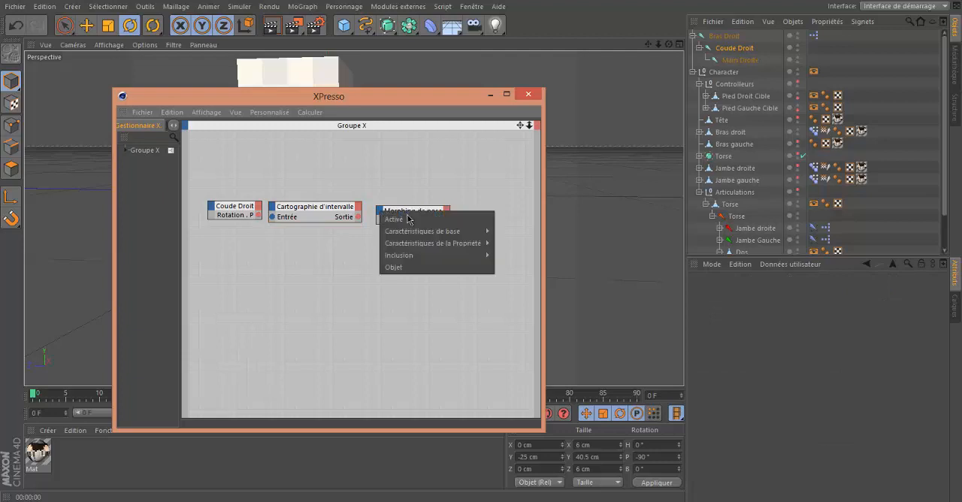
pyautogui.moveTo(476, 245)
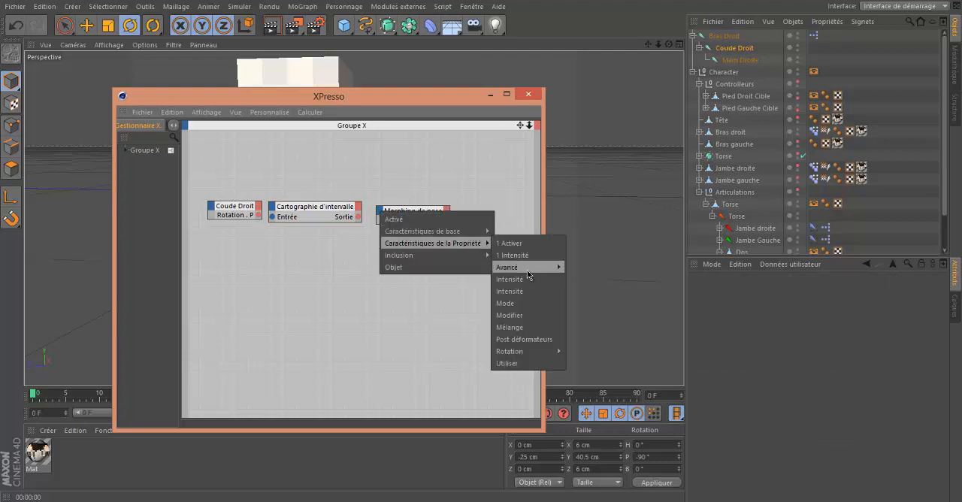
pyautogui.click(377, 203)
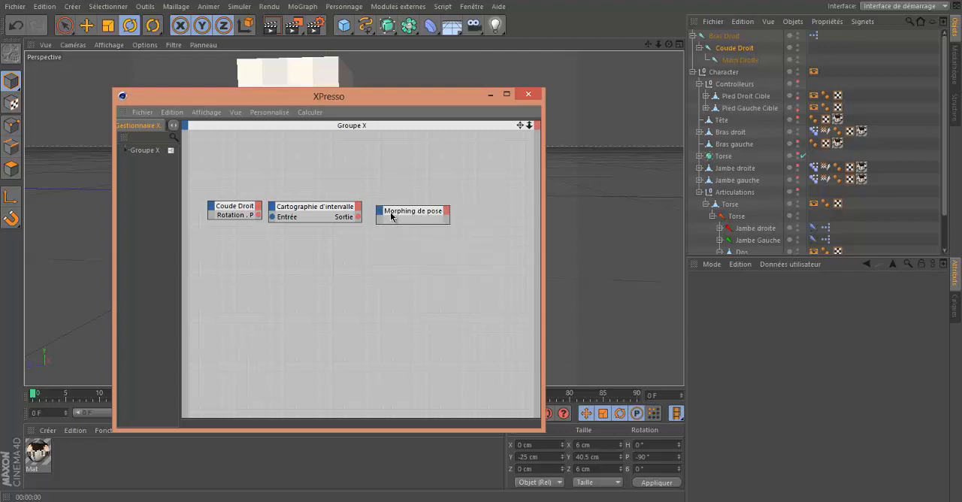
pyautogui.click(381, 215)
pyautogui.moveTo(488, 241)
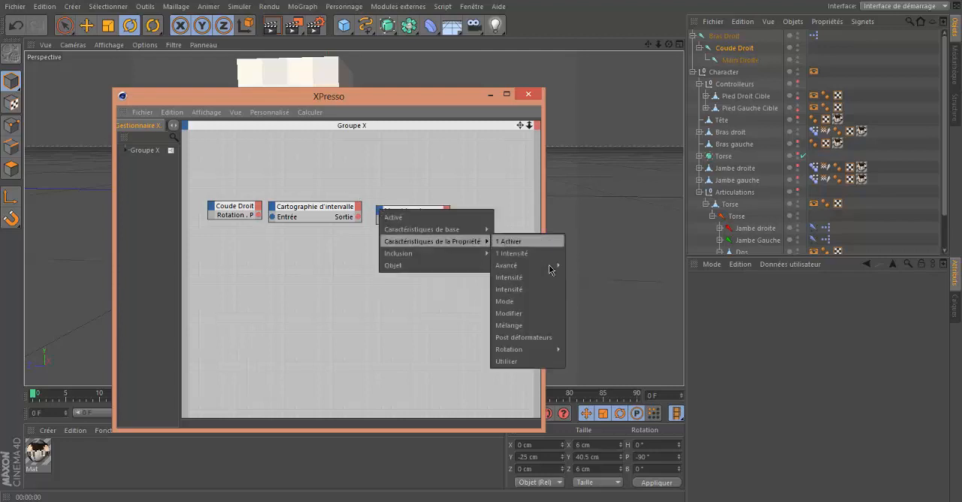
pyautogui.click(505, 254)
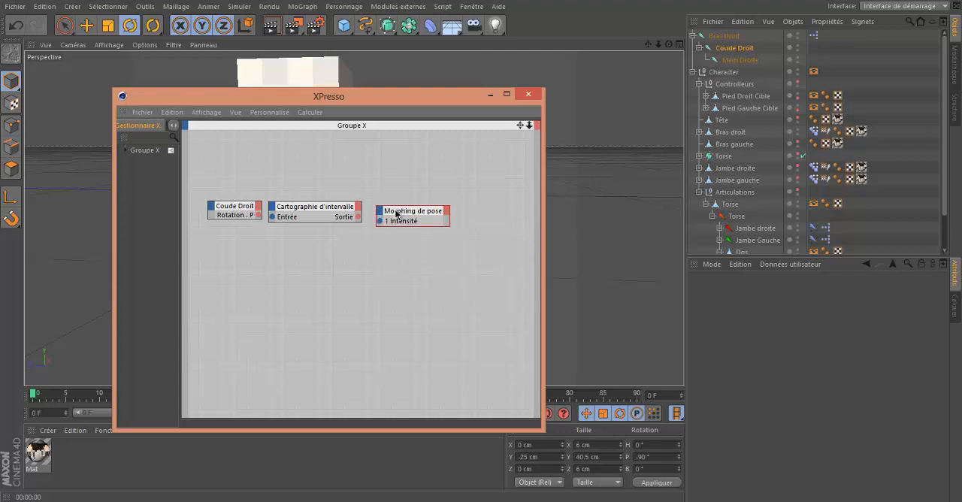
pyautogui.moveTo(396, 213); pyautogui.dragTo(395, 209)
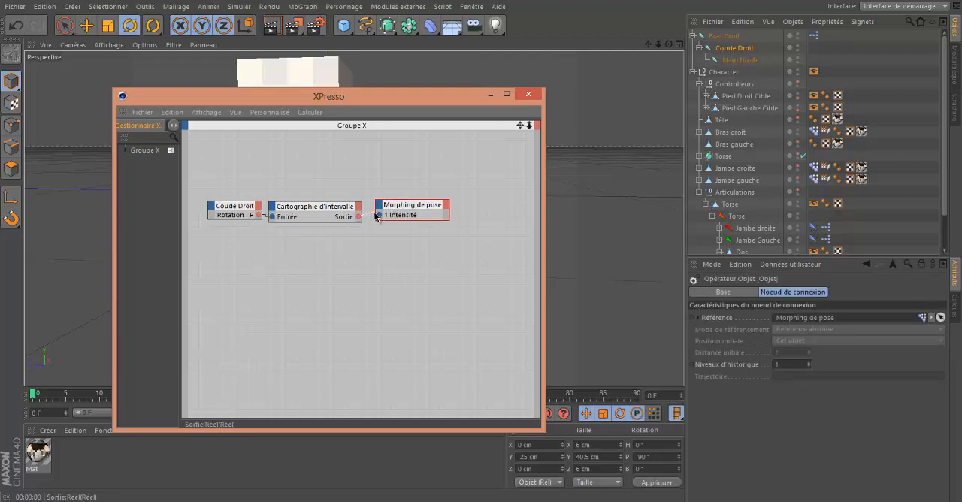
# Step: Switch the Bras droit mesh's pose morph tag to Animer mode
pyautogui.moveTo(450, 95); pyautogui.dragTo(475, 344)
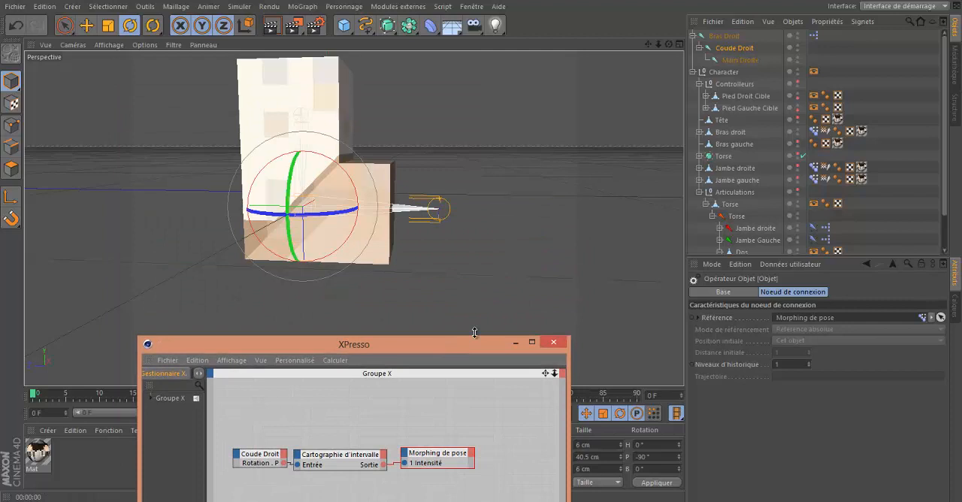
pyautogui.click(883, 177)
pyautogui.click(814, 134)
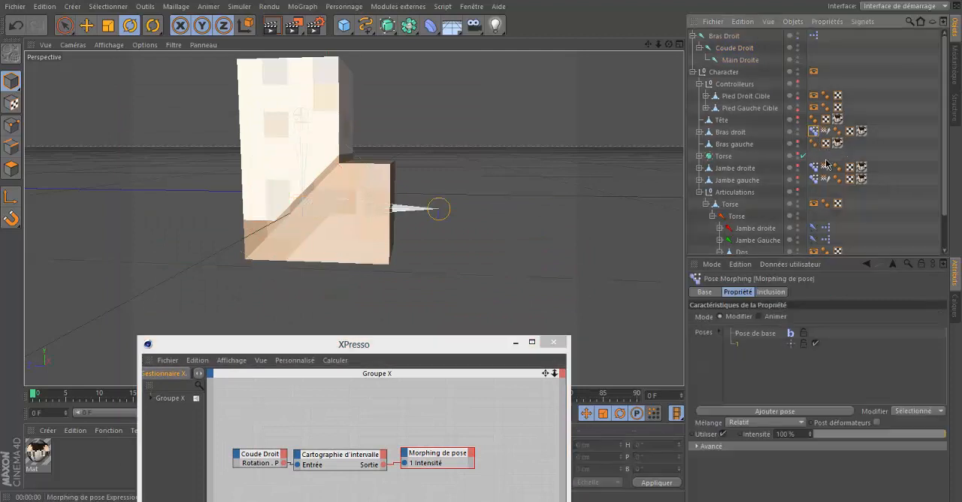
pyautogui.click(760, 317)
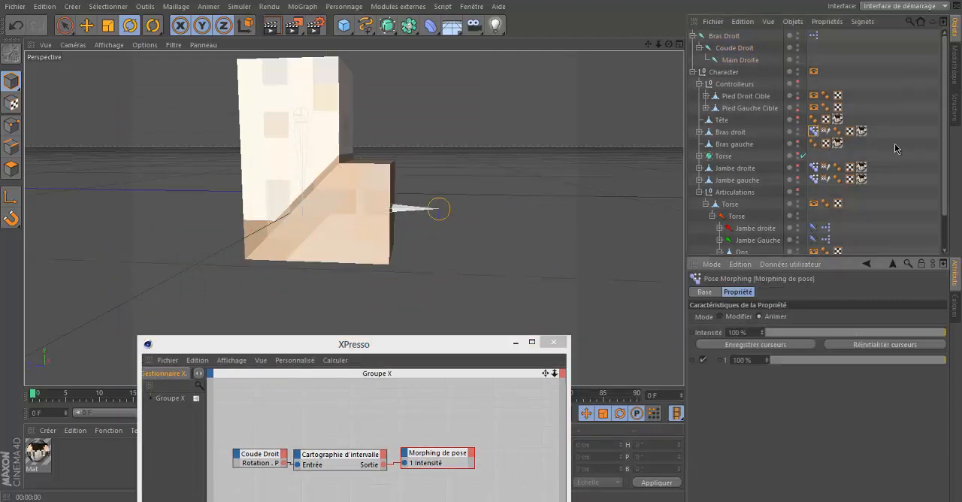
# Step: Rotate the Coude Droit joint until the arm is straight to test the driven morph, and minimize the XPresso window
pyautogui.click(735, 48)
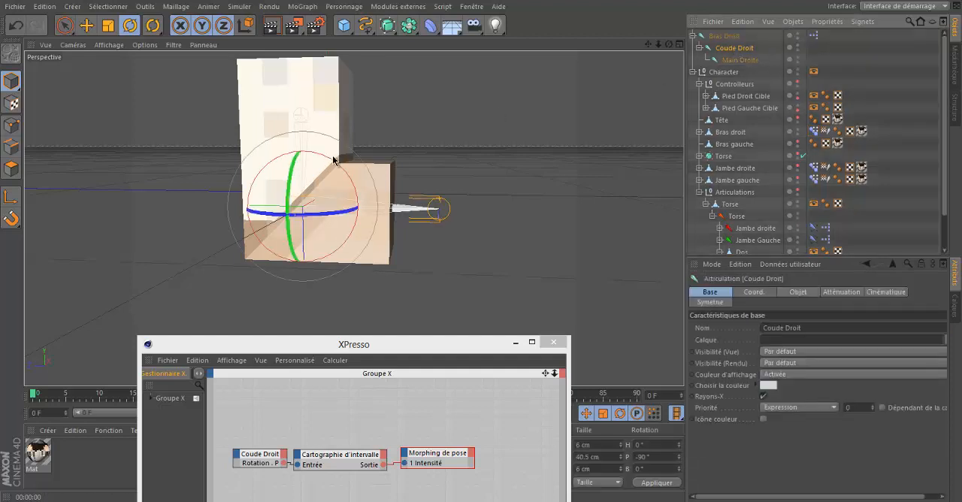
pyautogui.moveTo(351, 172); pyautogui.dragTo(376, 245)
pyautogui.moveTo(487, 345); pyautogui.dragTo(700, 87)
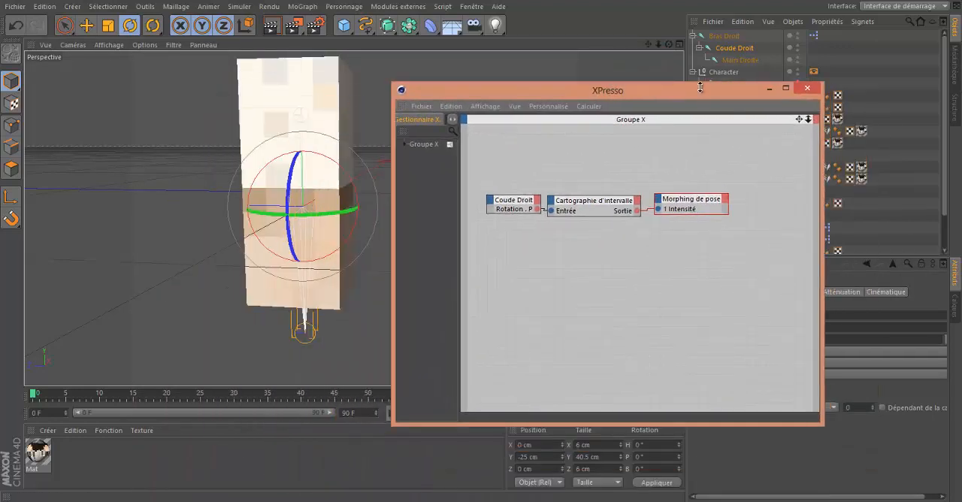
pyautogui.moveTo(659, 44); pyautogui.dragTo(479, 245)
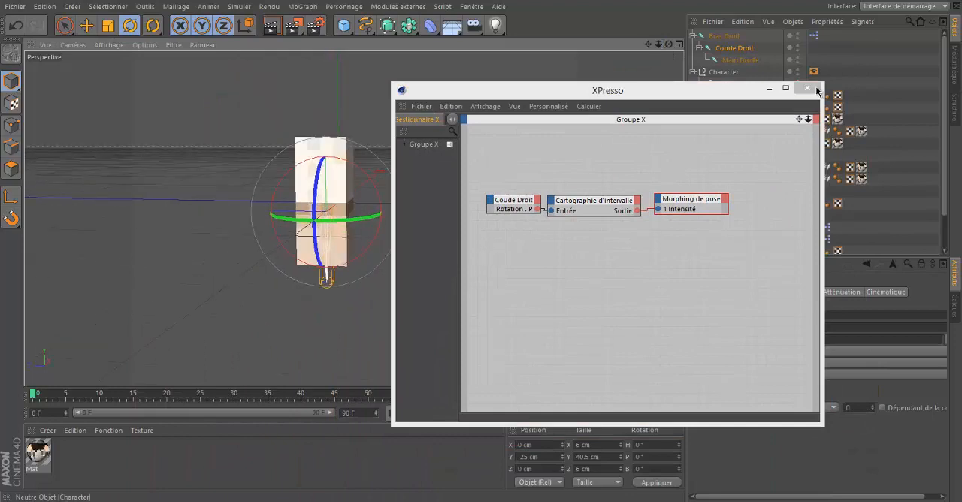
pyautogui.click(768, 94)
# Step: Examine the straightened right arm and its elbow area from the front, back and below
pyautogui.moveTo(666, 45); pyautogui.dragTo(309, 326)
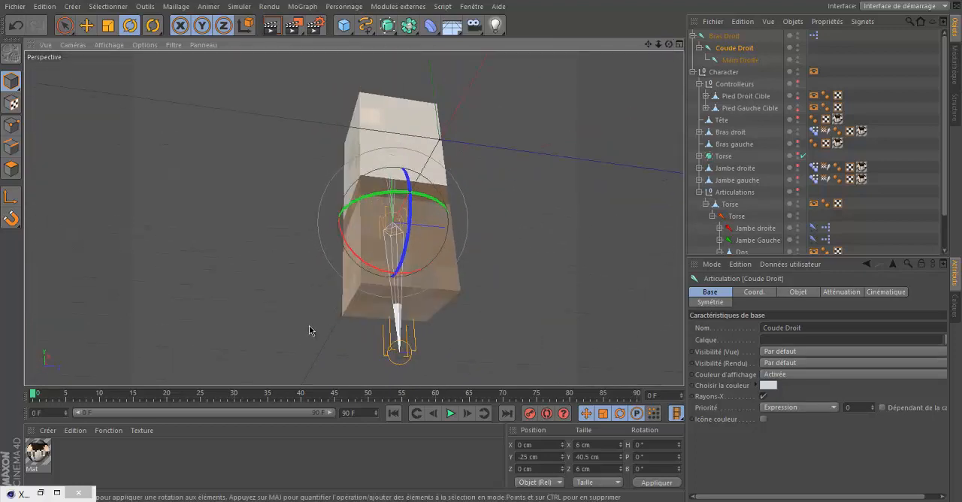
pyautogui.click(864, 56)
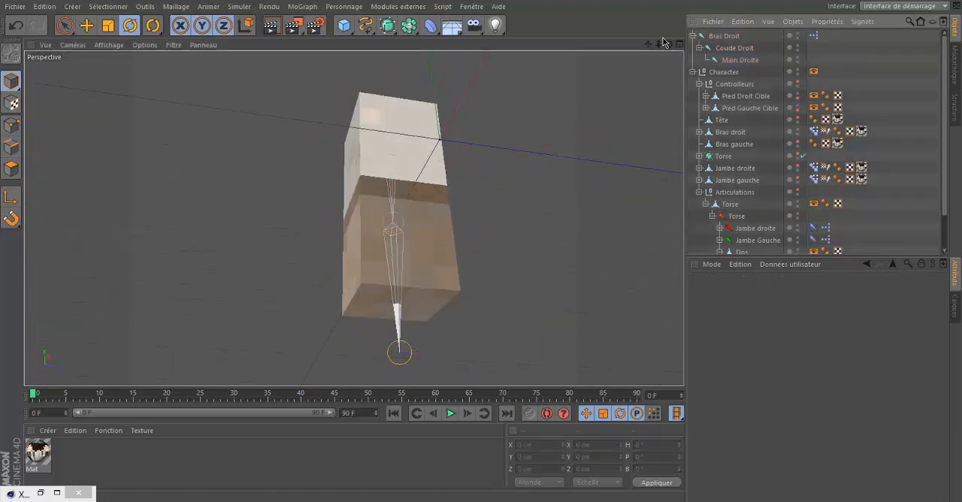
pyautogui.keyDown('alt'); pyautogui.moveTo(491, 243); pyautogui.dragTo(481, 251); pyautogui.keyUp('alt')
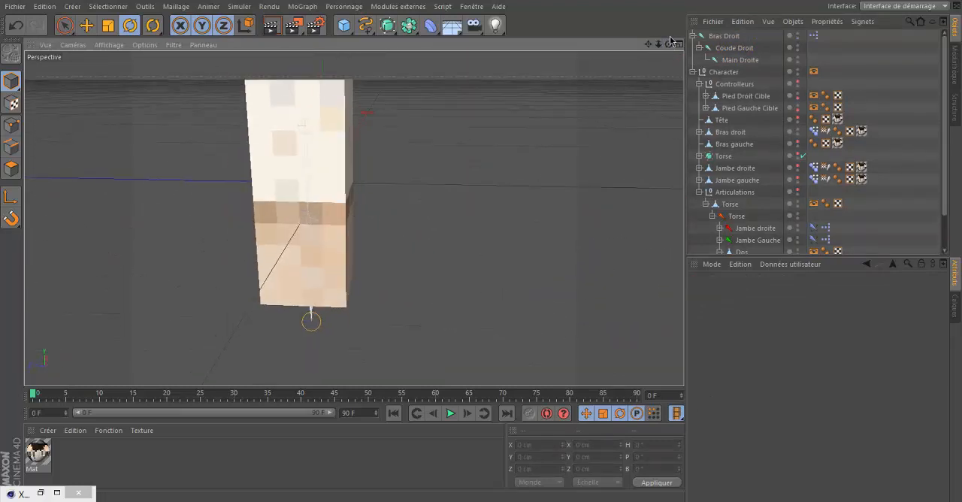
pyautogui.moveTo(672, 41); pyautogui.dragTo(362, 321)
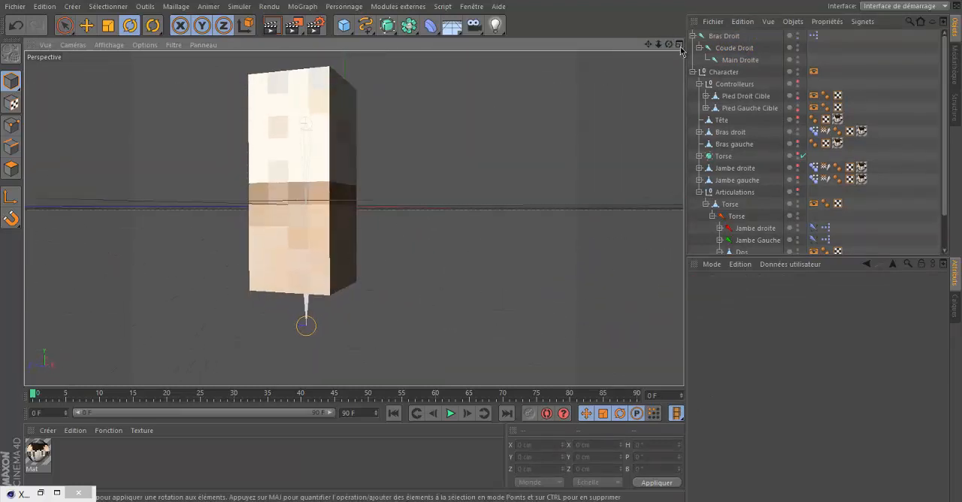
pyautogui.moveTo(669, 44); pyautogui.dragTo(480, 244)
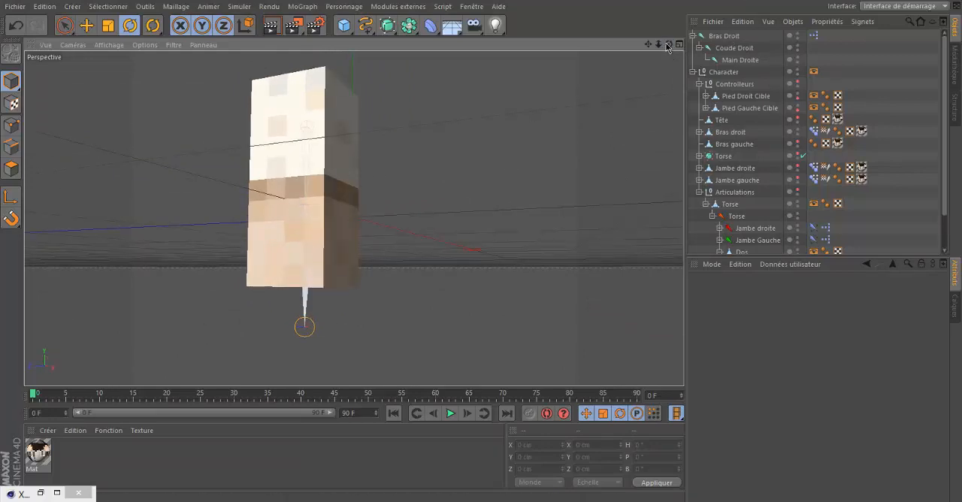
pyautogui.moveTo(669, 47); pyautogui.dragTo(482, 245)
pyautogui.moveTo(669, 47); pyautogui.dragTo(481, 245)
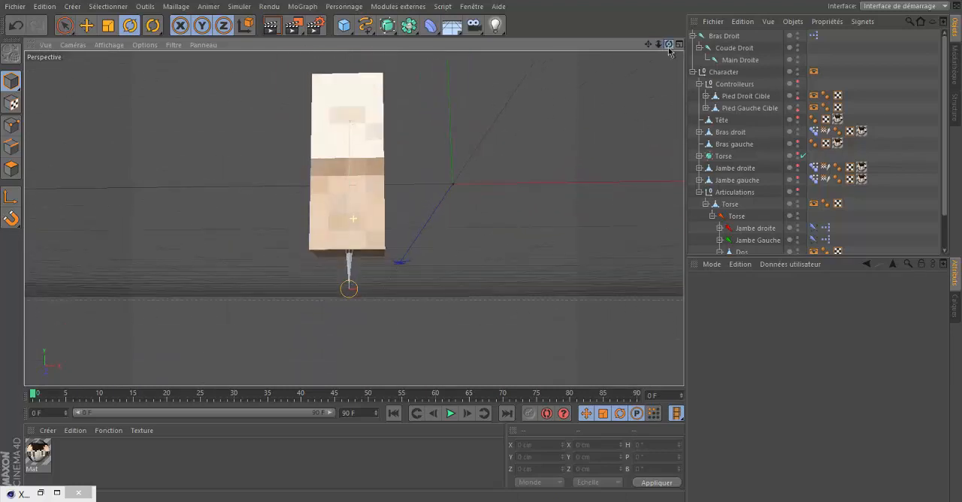
pyautogui.moveTo(668, 45); pyautogui.dragTo(481, 244)
# Step: Close the XPresso window and return to the view of the right arm
pyautogui.click(840, 85)
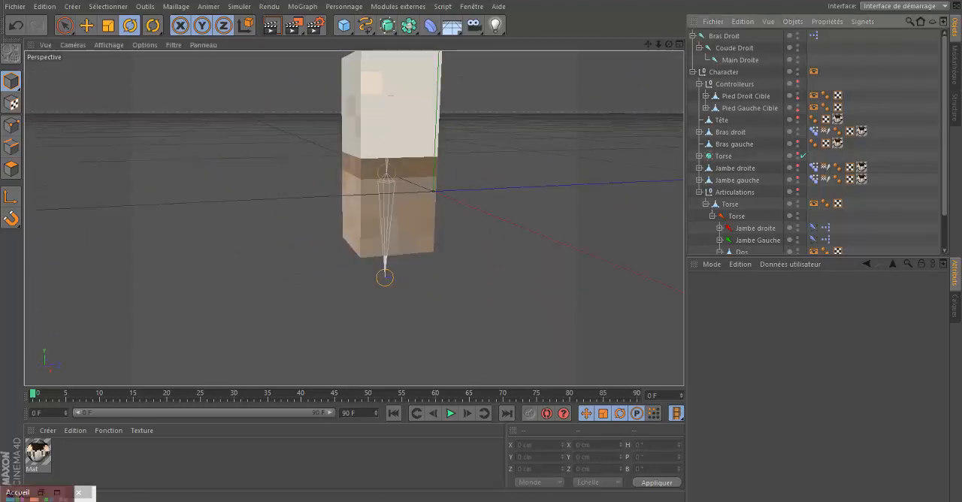
pyautogui.click(57, 494)
pyautogui.click(814, 88)
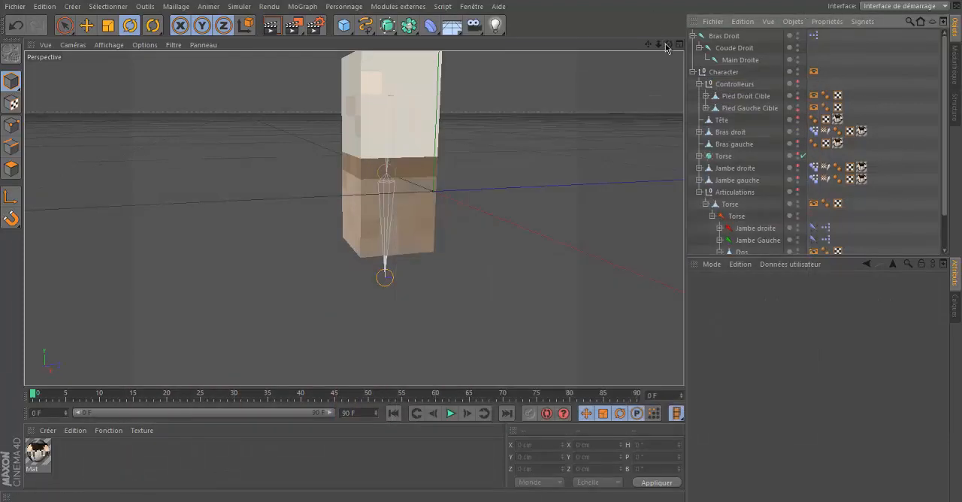
pyautogui.moveTo(666, 47); pyautogui.dragTo(481, 244)
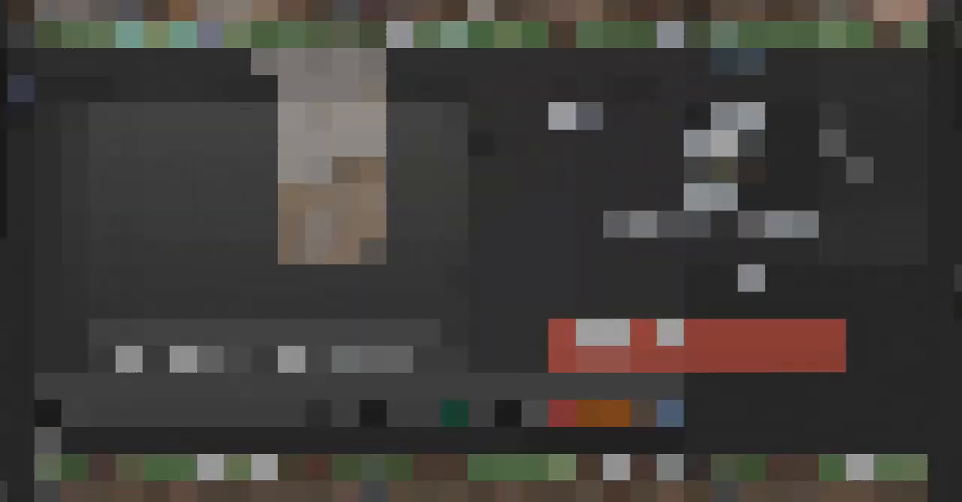